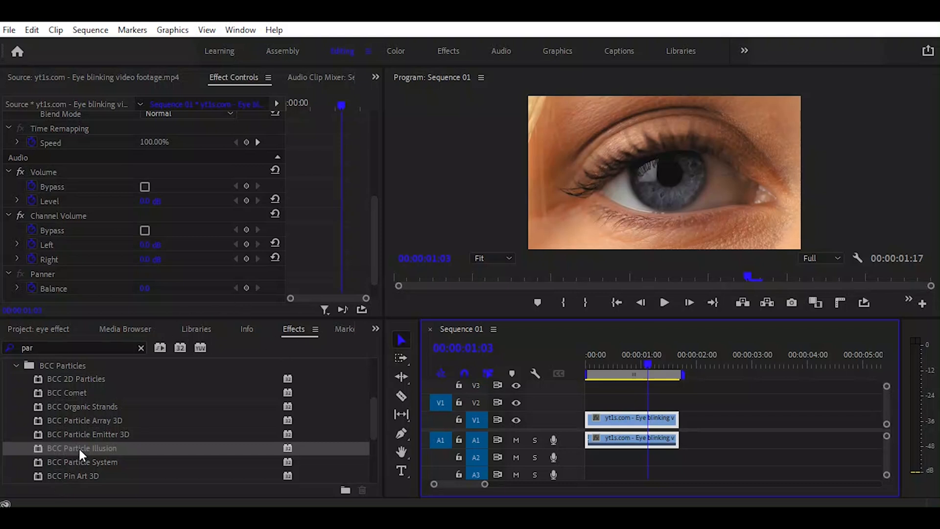
Apply BCC Particle Illusion to the eye clip on V1 and add the "+ Sparkle Explosions with Trails Full 4" emitter to its scene.
{"action": "left_click_drag", "start_coordinate": [78, 445], "coordinate": [612, 420]}
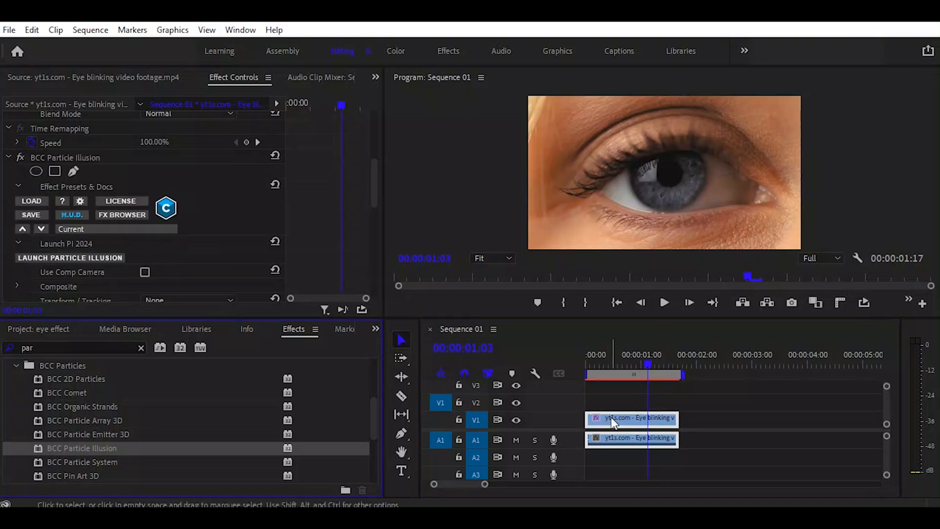
{"action": "left_click", "coordinate": [55, 258]}
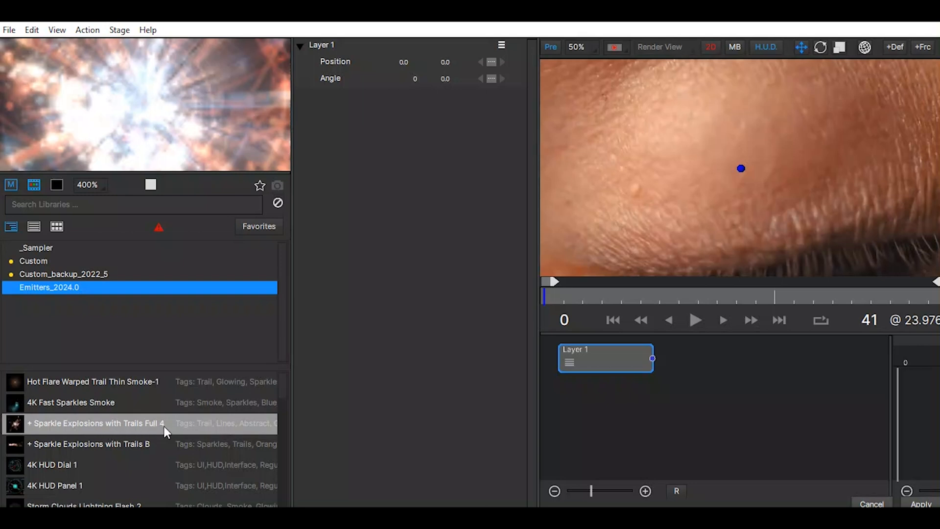
{"action": "double_click", "coordinate": [17, 422]}
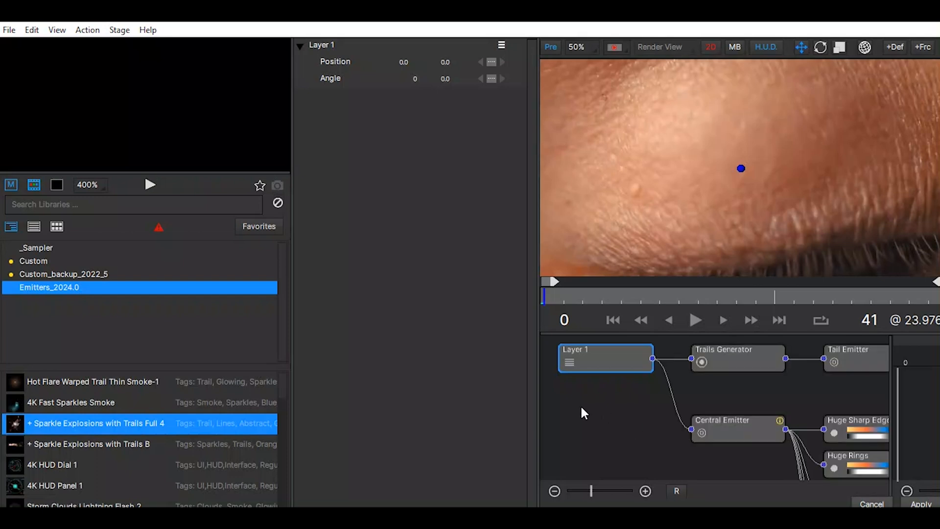
{"action": "left_click", "coordinate": [563, 297]}
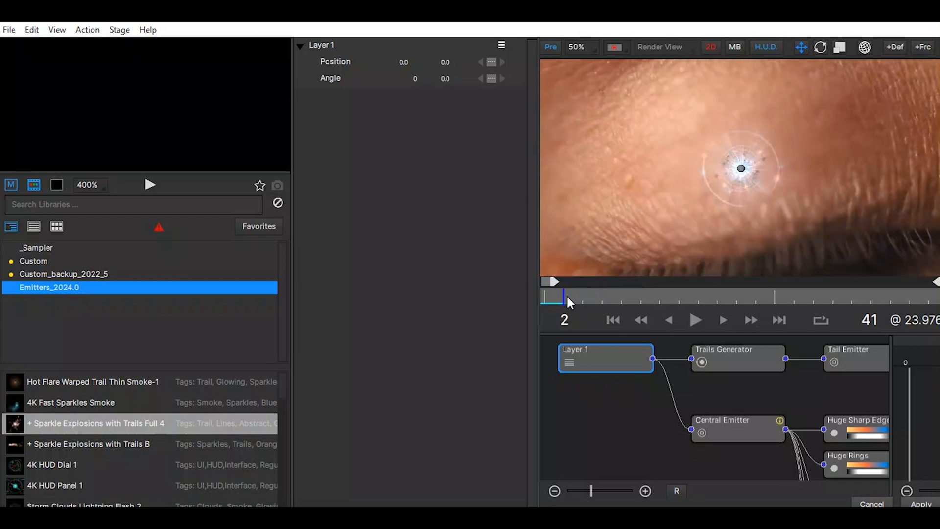
{"action": "left_click_drag", "start_coordinate": [565, 293], "coordinate": [895, 319]}
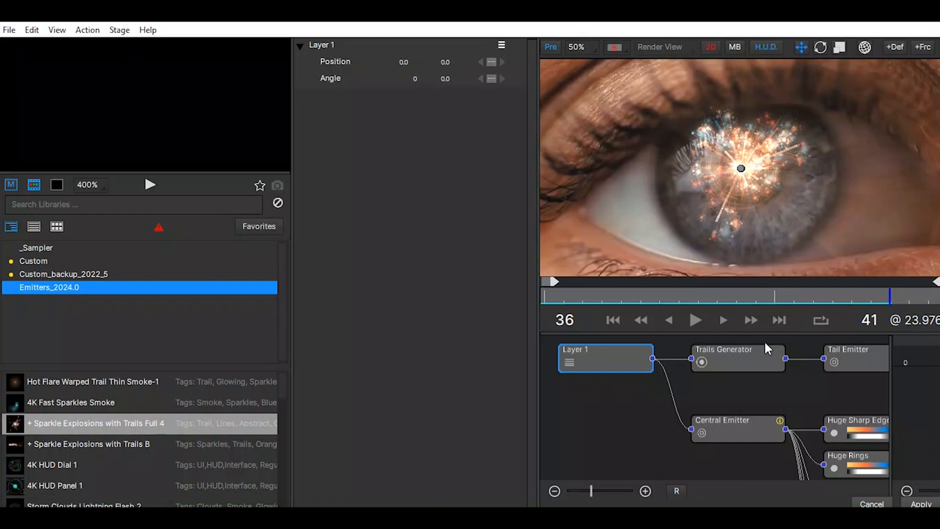
Start saving the particle project and create a folder named "eye" inside "partical illution for pr" for it.
{"action": "left_click", "coordinate": [8, 30]}
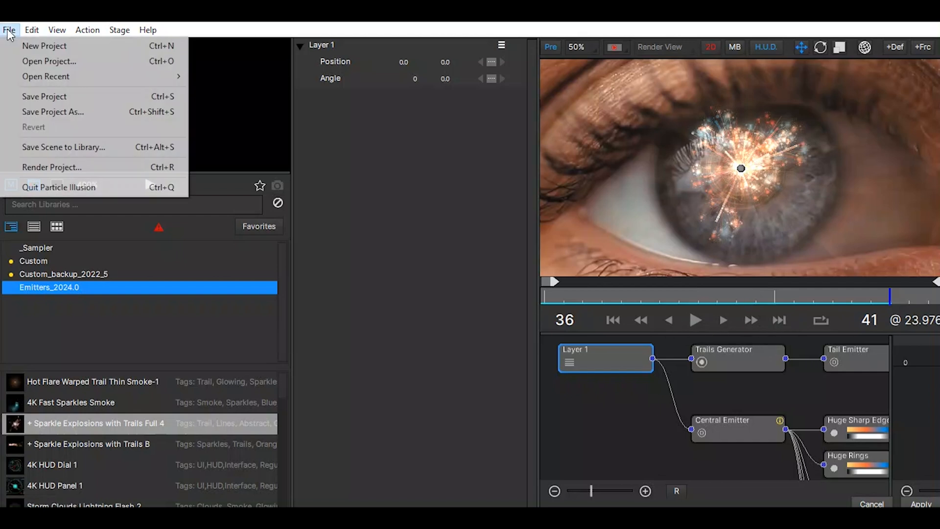
{"action": "left_click", "coordinate": [39, 98]}
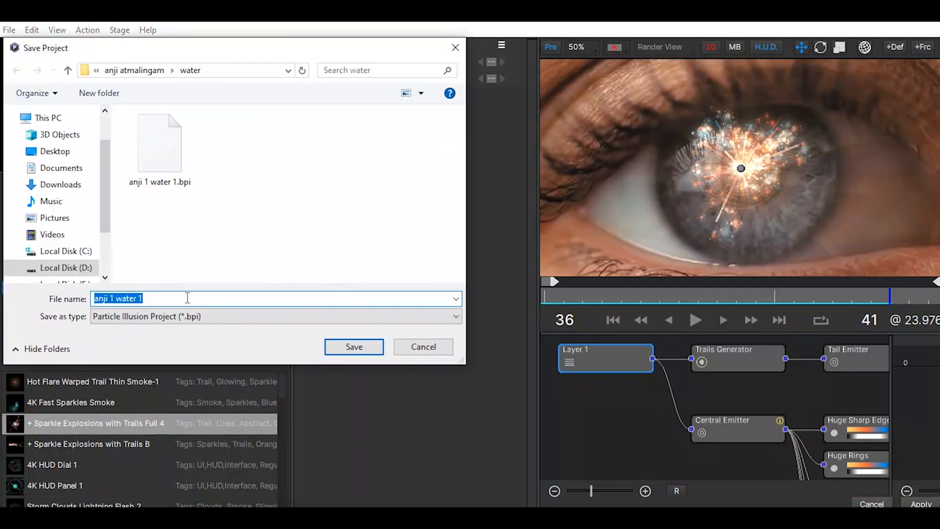
{"action": "left_click", "coordinate": [152, 71]}
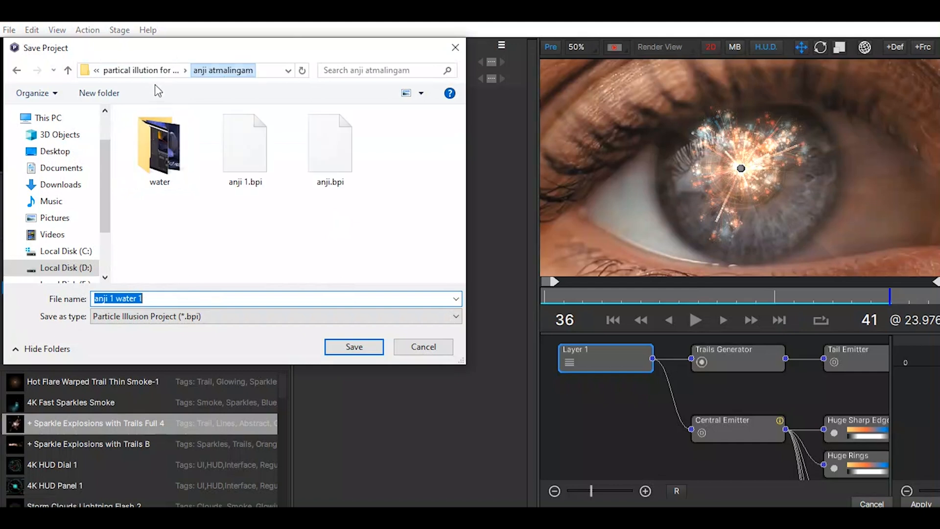
{"action": "left_click", "coordinate": [147, 71]}
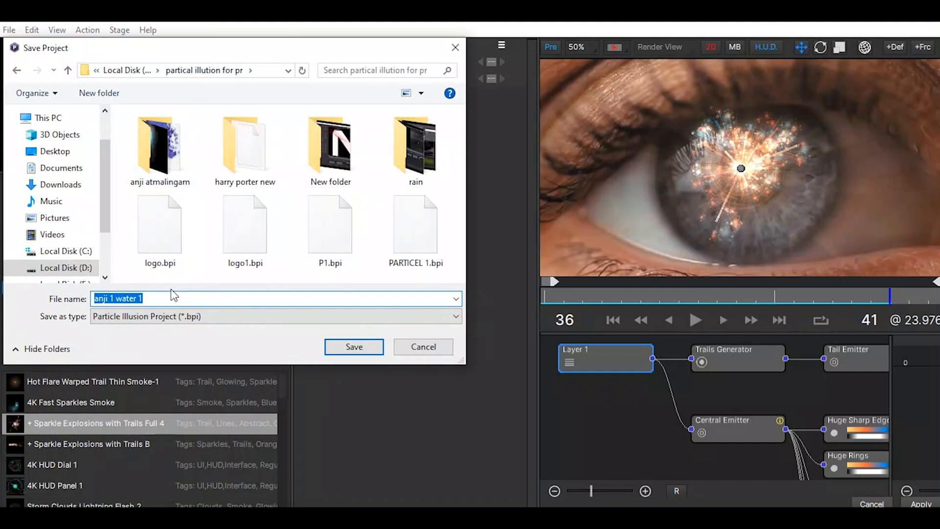
{"action": "left_click", "coordinate": [99, 93]}
{"action": "type", "text": "eye"}
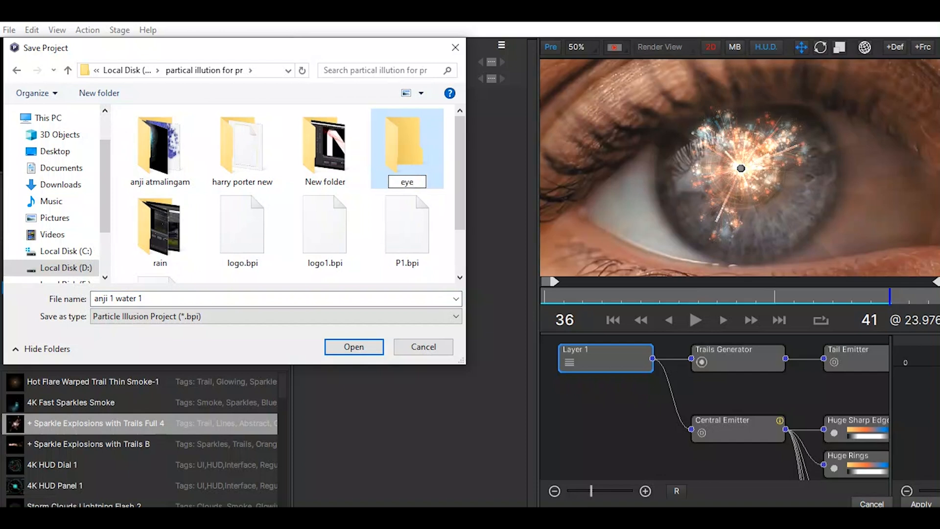
{"action": "key", "text": "Return"}
{"action": "key", "text": "Return"}
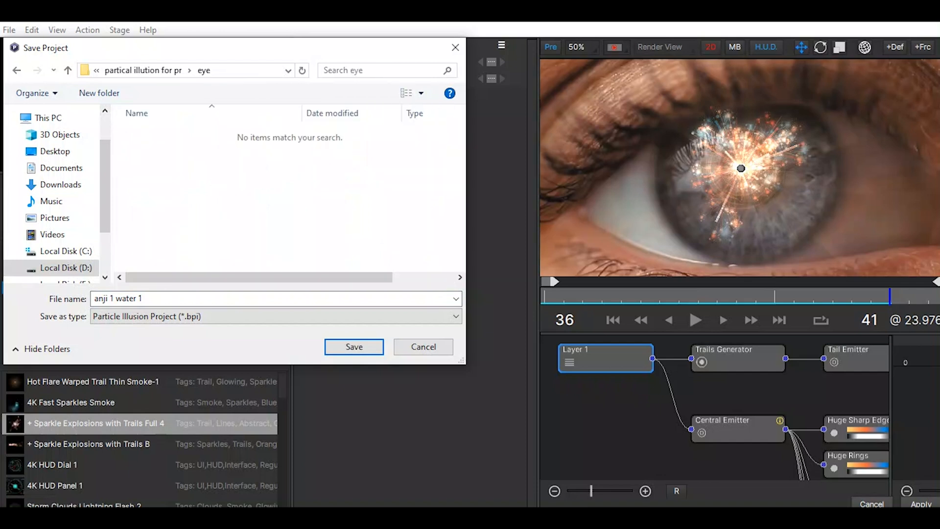
Save the particle project in the eye folder as "eye effect".
{"action": "left_click", "coordinate": [235, 301]}
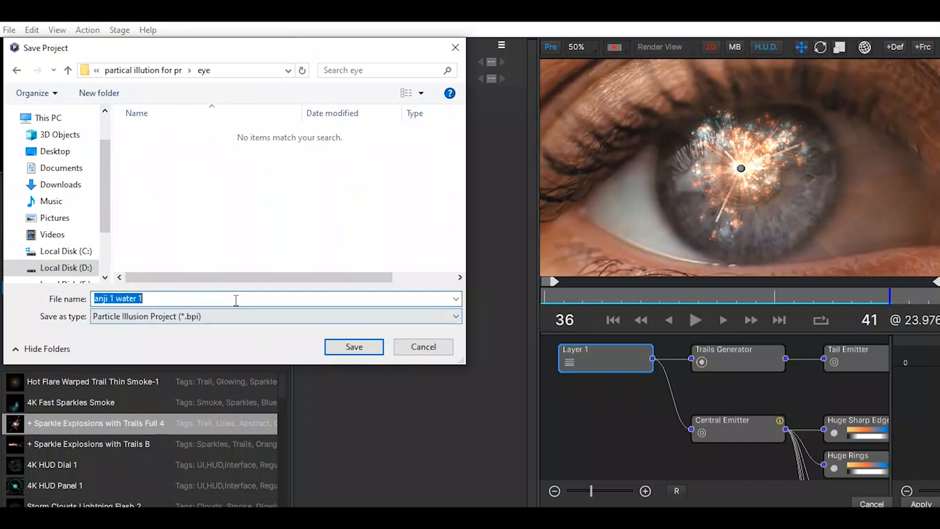
{"action": "type", "text": "eye ef"}
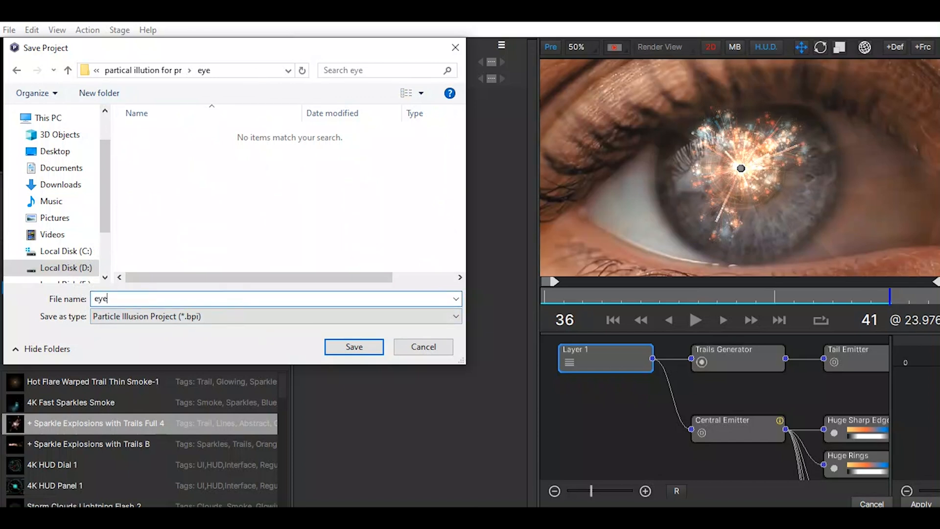
{"action": "type", "text": "fect"}
{"action": "left_click", "coordinate": [356, 347]}
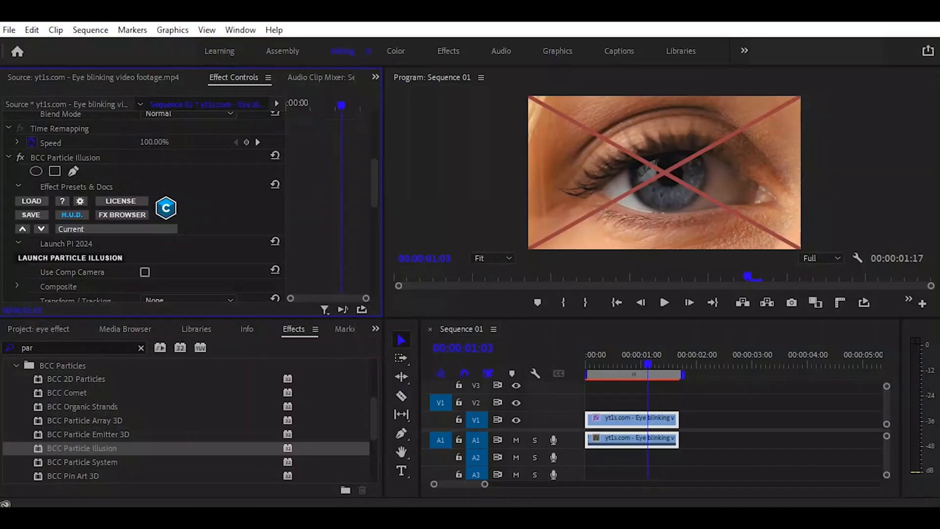
Switch to the standalone Particle Illusion application and open the recent project eye effect.bpi.
{"action": "left_click", "coordinate": [11, 517]}
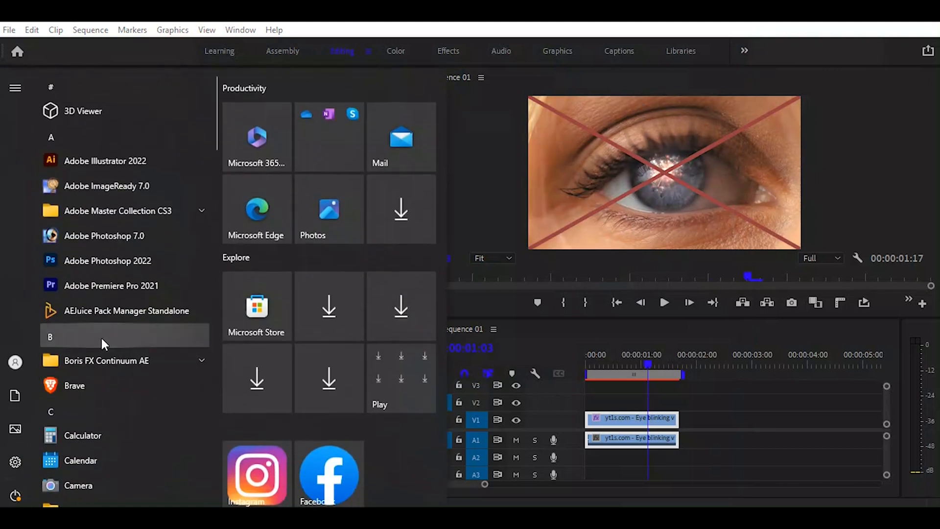
{"action": "left_click", "coordinate": [116, 359]}
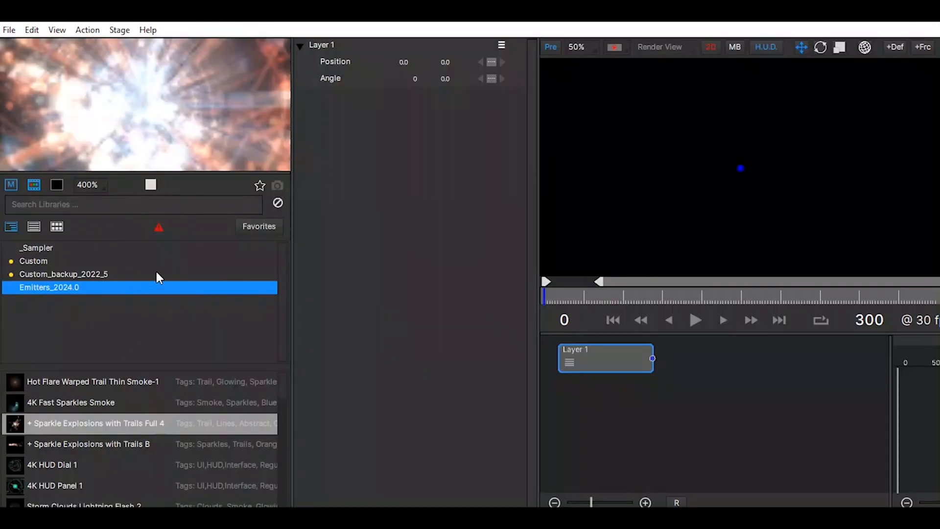
{"action": "left_click", "coordinate": [10, 31]}
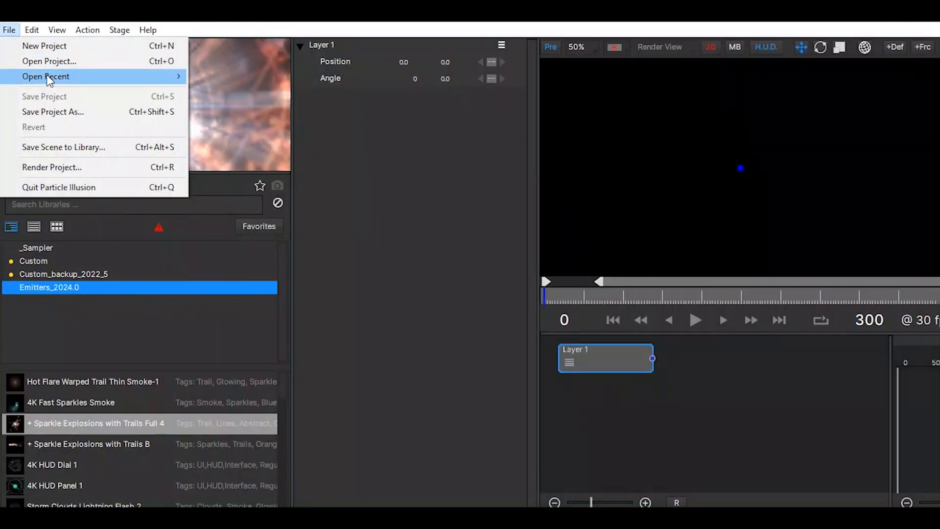
{"action": "mouse_move", "coordinate": [49, 78]}
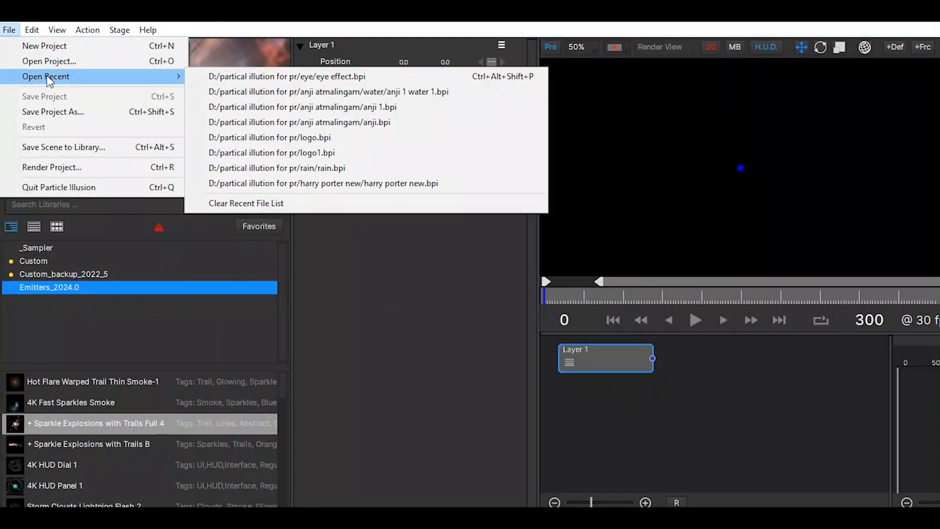
{"action": "left_click", "coordinate": [284, 78]}
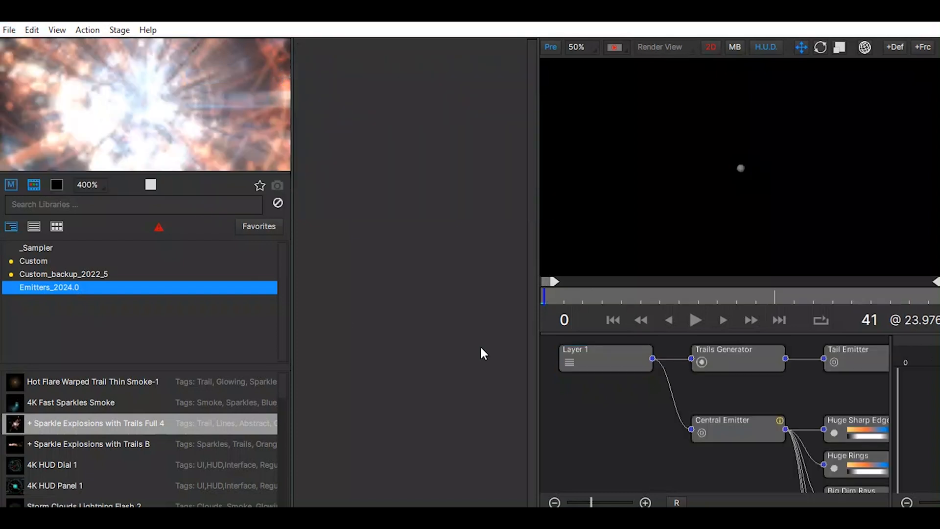
Render the project as "eye effect" into the "partical illution for pr\eye" folder and close the render window.
{"action": "left_click", "coordinate": [9, 30]}
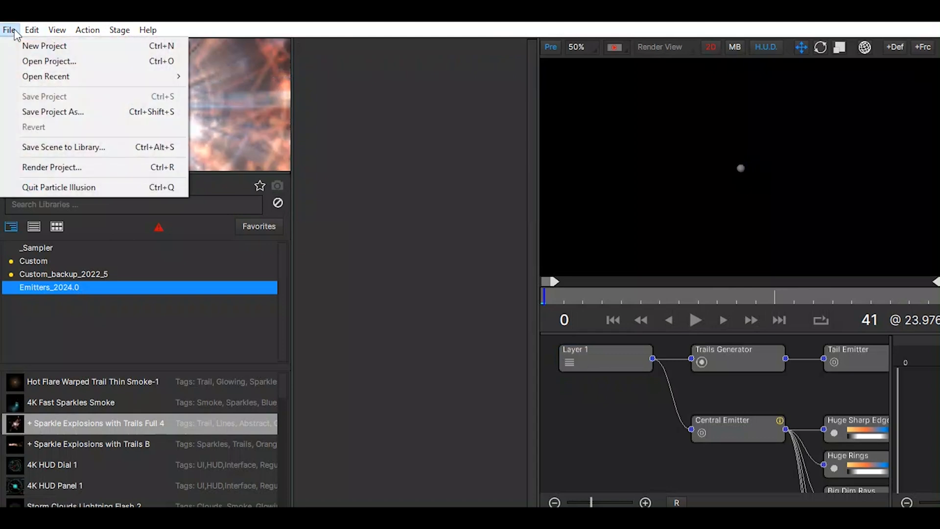
{"action": "left_click", "coordinate": [58, 167]}
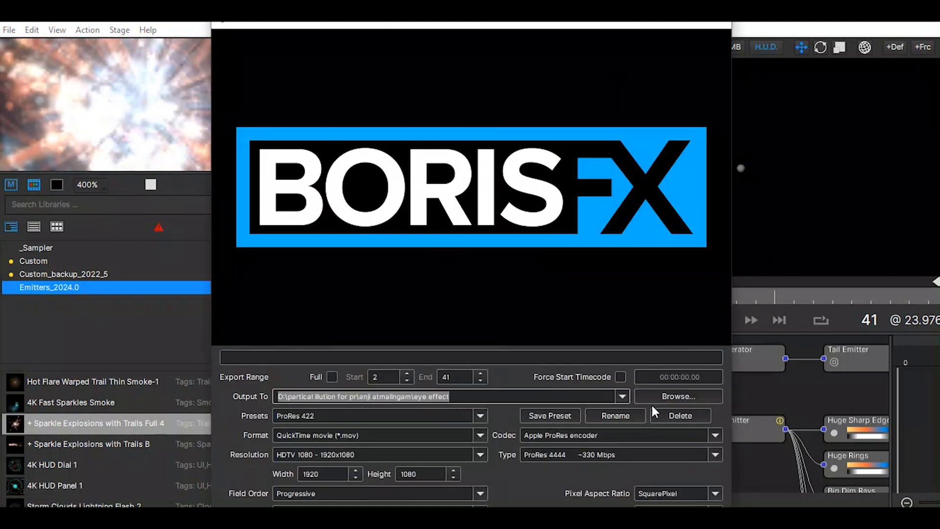
{"action": "left_click", "coordinate": [660, 395]}
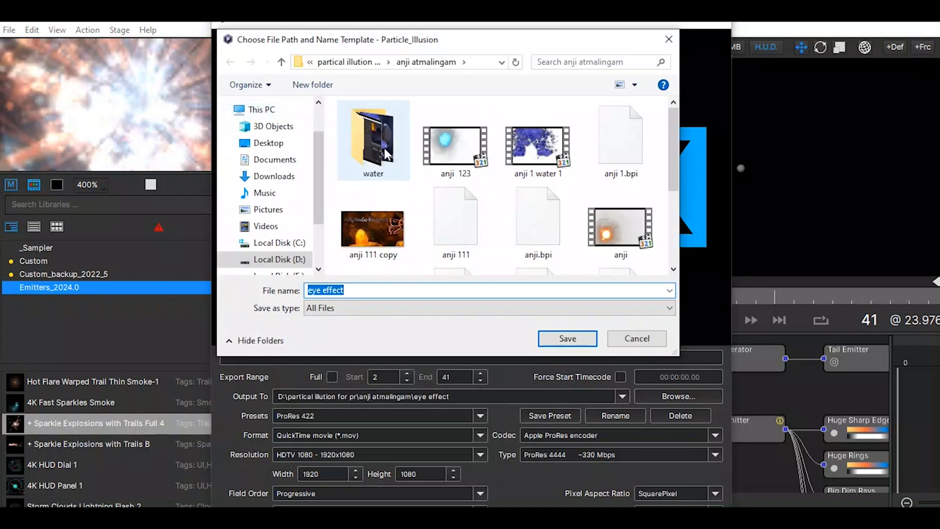
{"action": "left_click_drag", "start_coordinate": [673, 176], "coordinate": [649, 133]}
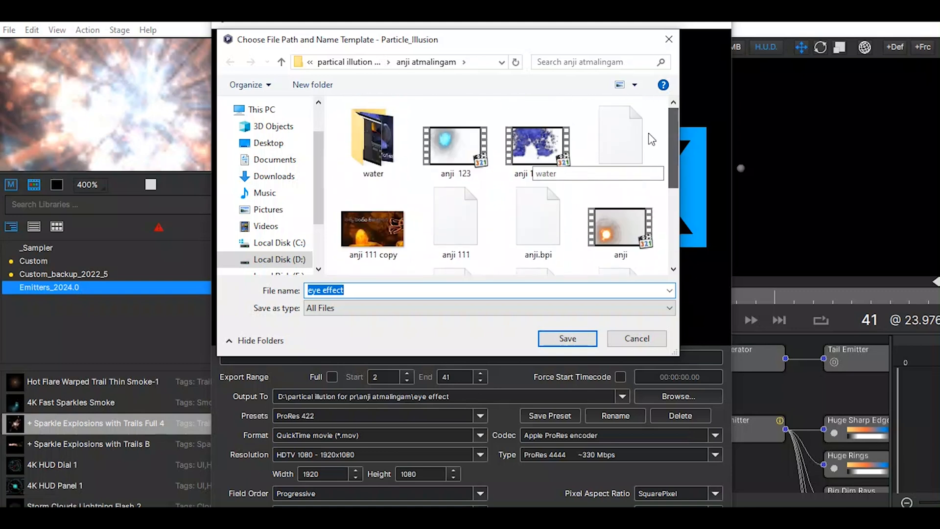
{"action": "left_click", "coordinate": [349, 62]}
{"action": "double_click", "coordinate": [462, 162]}
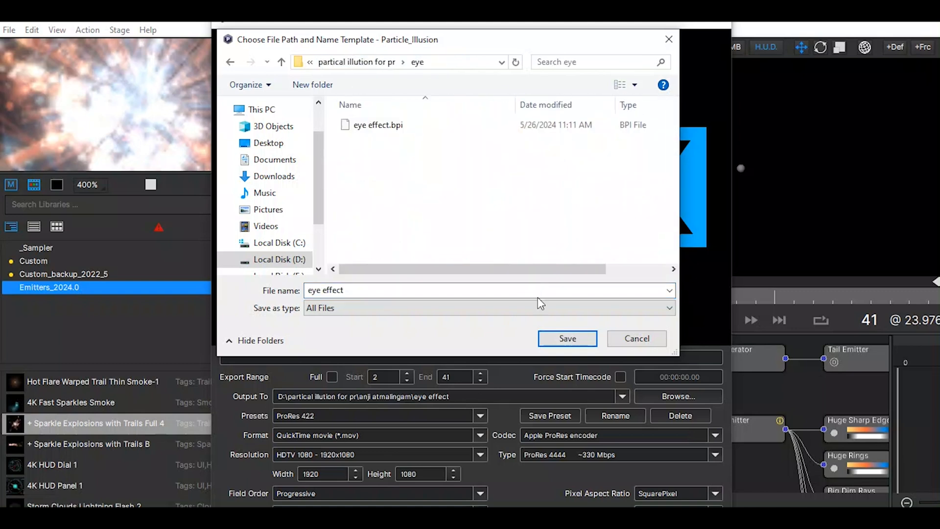
{"action": "left_click", "coordinate": [564, 338]}
{"action": "key", "text": "Return"}
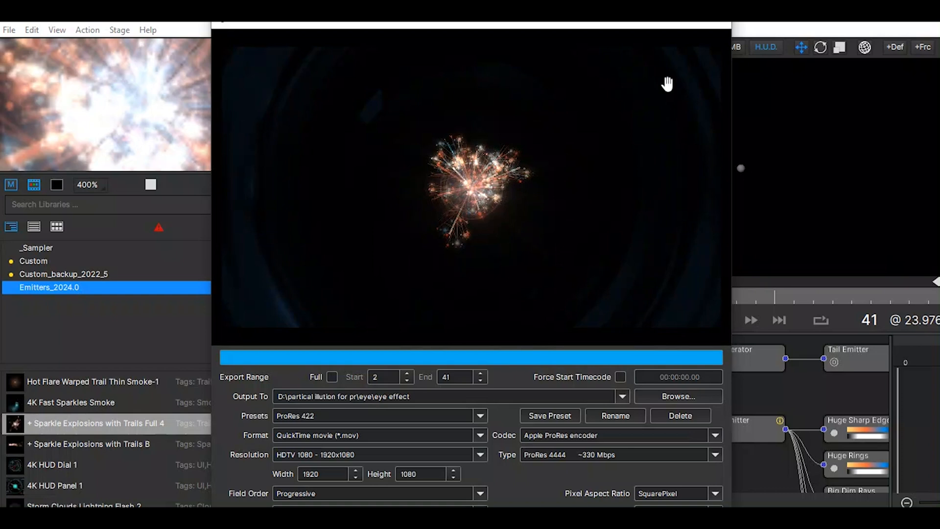
{"action": "left_click", "coordinate": [717, 23]}
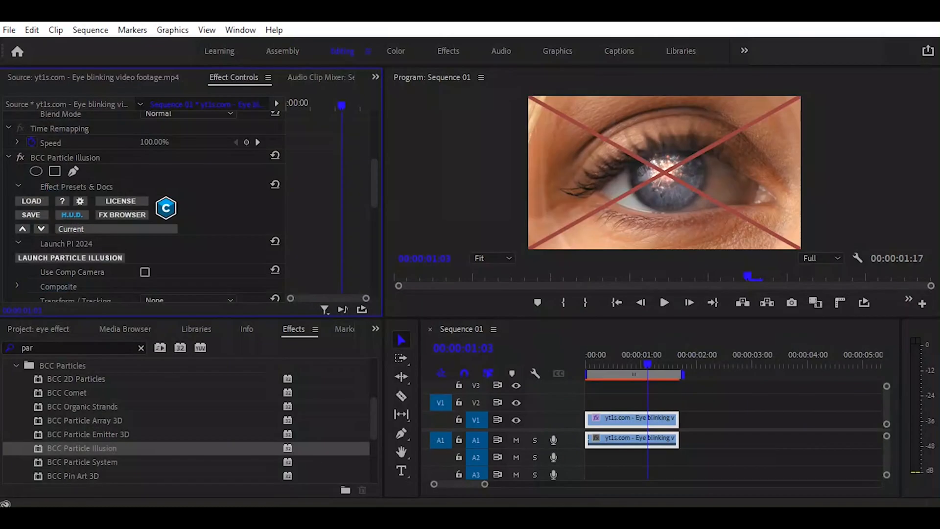
Import the rendered eye effect.mov from D:\partical illution for pr\eye into the Premiere Pro project.
{"action": "left_click", "coordinate": [47, 331]}
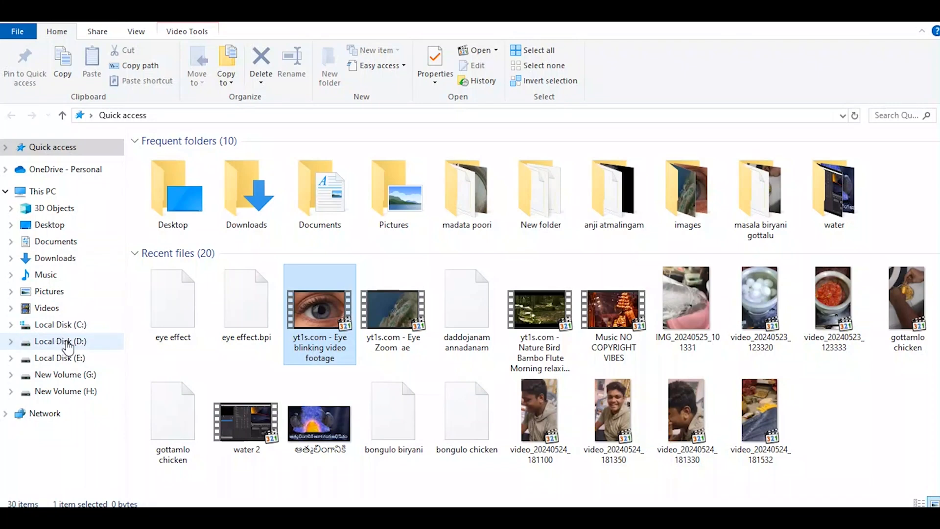
{"action": "left_click", "coordinate": [77, 341]}
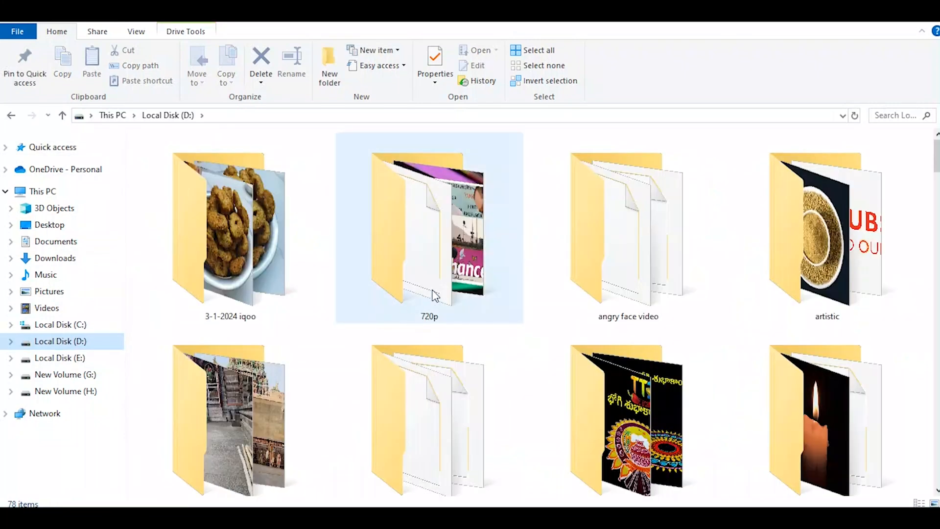
{"action": "left_click", "coordinate": [420, 286]}
{"action": "double_click", "coordinate": [240, 272]}
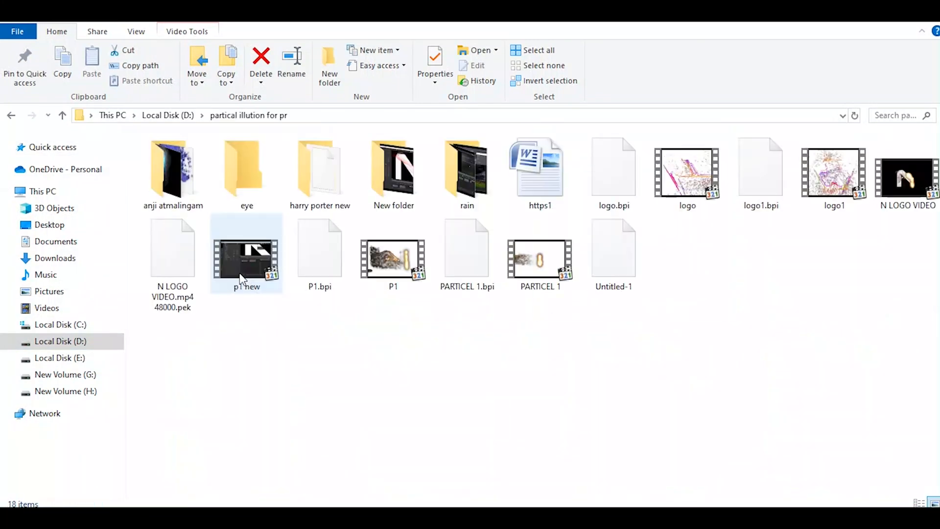
{"action": "left_click", "coordinate": [246, 185]}
{"action": "double_click", "coordinate": [244, 180]}
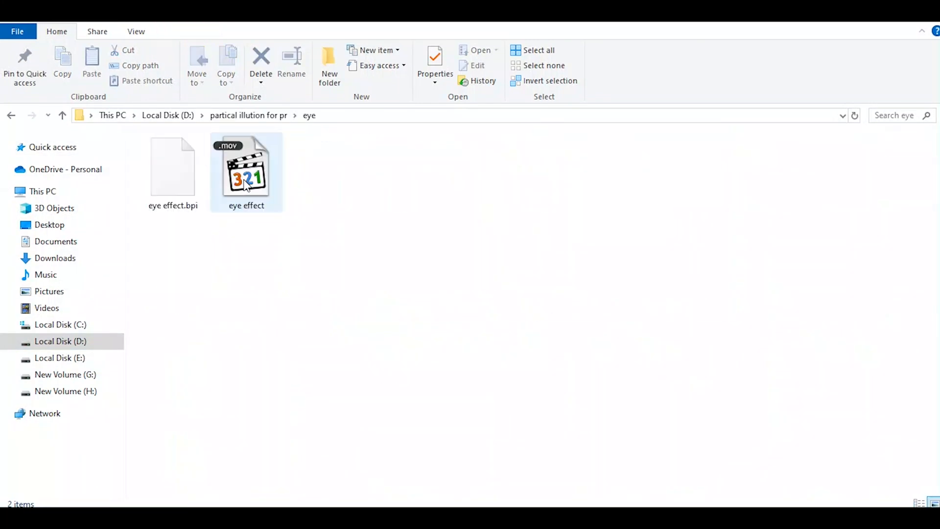
{"action": "double_click", "coordinate": [250, 193]}
{"action": "left_click_drag", "start_coordinate": [279, 250], "coordinate": [326, 446]}
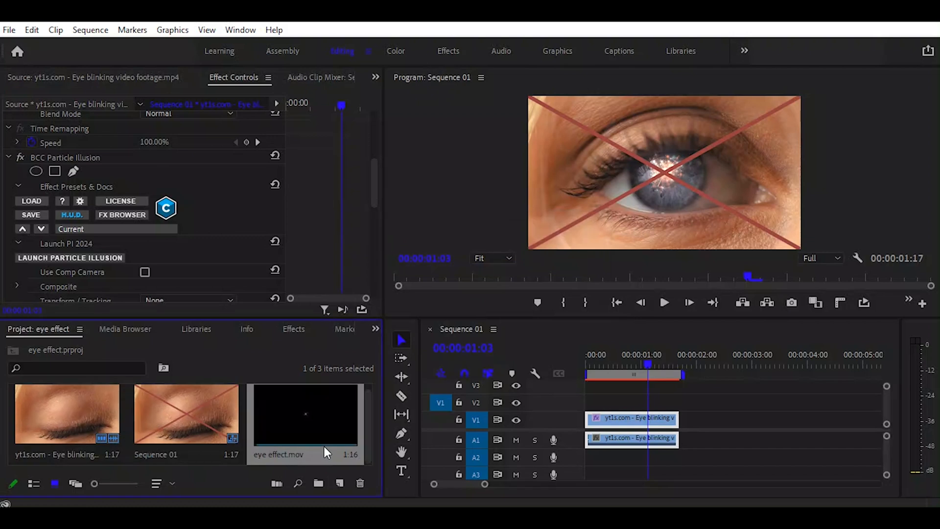
Place eye effect.mov on track V2 at the start of the sequence above the eye clip and preview the overlay up to 00:00:01:13.
{"action": "left_click_drag", "start_coordinate": [309, 414], "coordinate": [632, 401]}
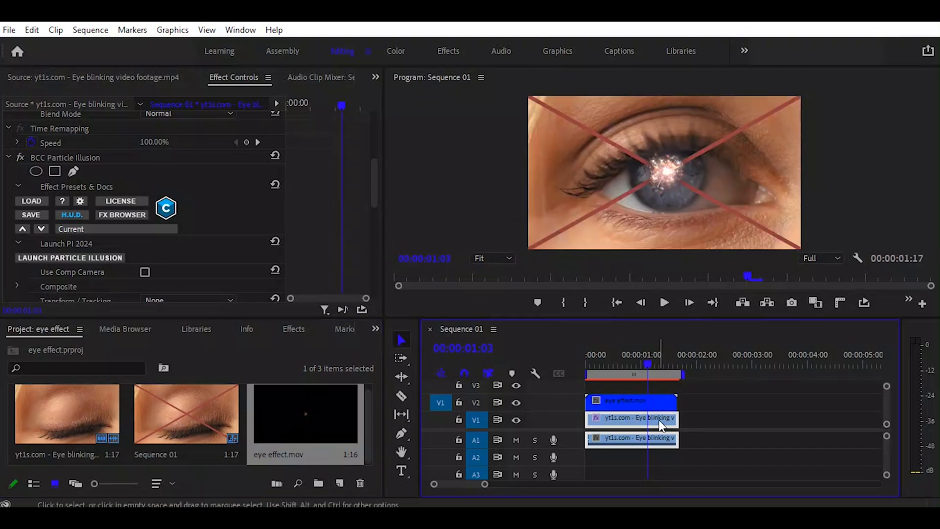
{"action": "left_click", "coordinate": [581, 368]}
{"action": "key", "text": "Right"}
{"action": "key", "text": "Right"}
{"action": "key", "text": "Right"}
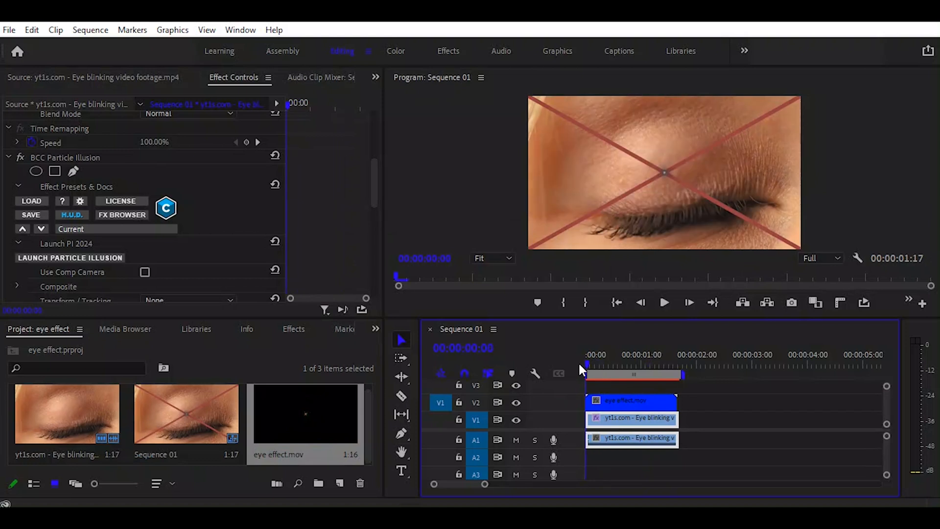
{"action": "left_click_drag", "start_coordinate": [656, 370], "coordinate": [671, 368]}
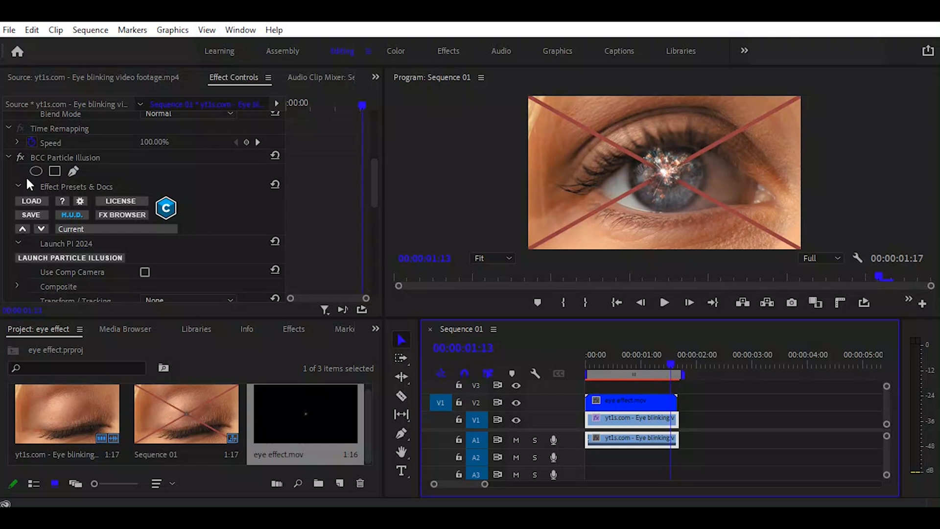
Delete the BCC Particle Illusion effect from the eye blinking clip and preview the sequence at 00:00:00:22.
{"action": "left_click", "coordinate": [40, 161]}
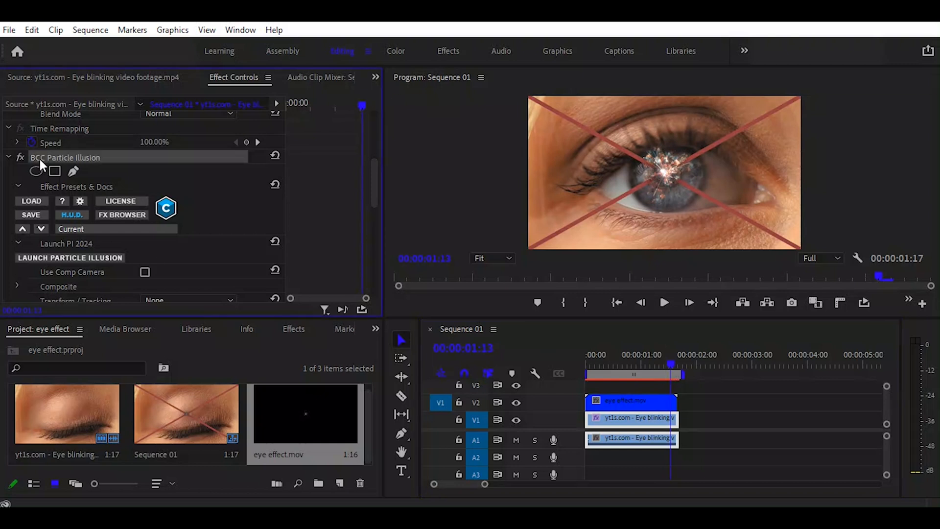
{"action": "key", "text": "Delete"}
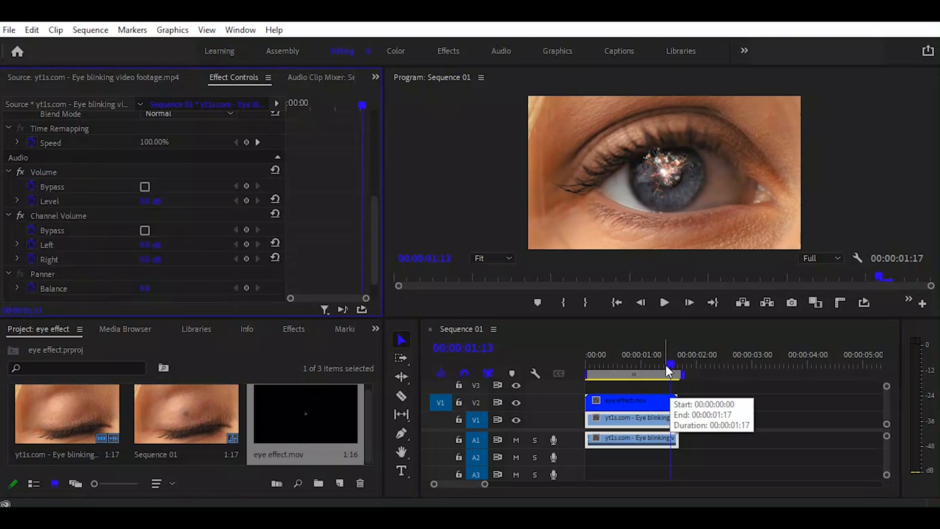
{"action": "left_click_drag", "start_coordinate": [666, 363], "coordinate": [636, 363]}
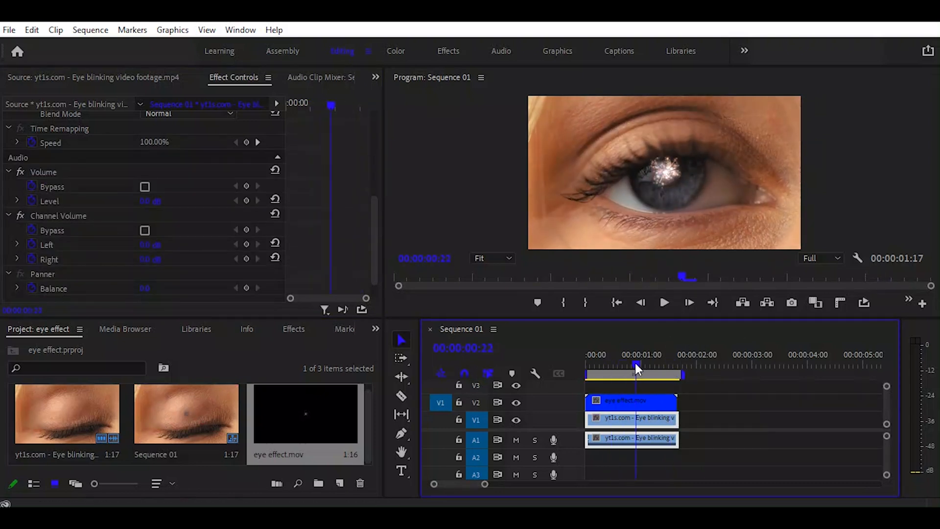
Scale up eye effect.mov on track V2 uniformly until the sparkles cover the iris.
{"action": "right_click", "coordinate": [651, 402]}
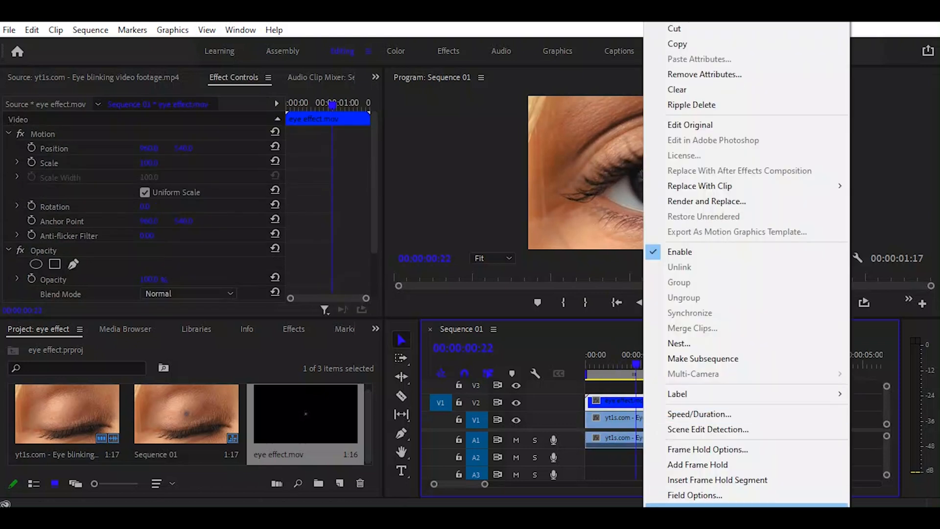
{"action": "scroll", "coordinate": [677, 495], "scroll_direction": "down", "scroll_amount": 3}
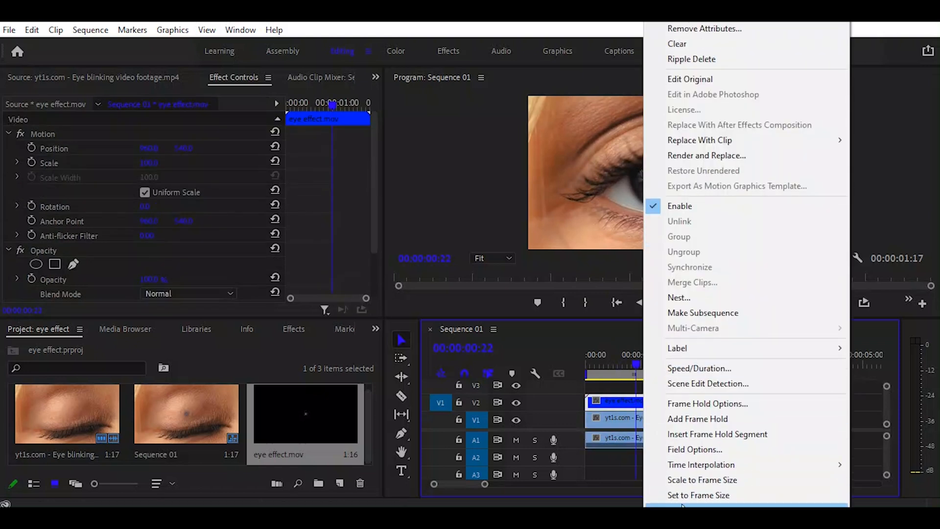
{"action": "left_click", "coordinate": [677, 495]}
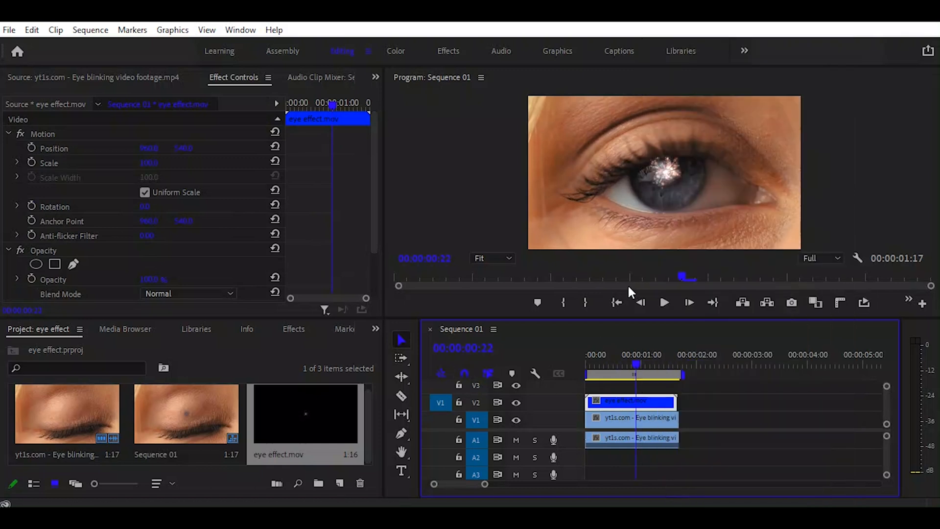
{"action": "left_click_drag", "start_coordinate": [152, 168], "coordinate": [217, 168]}
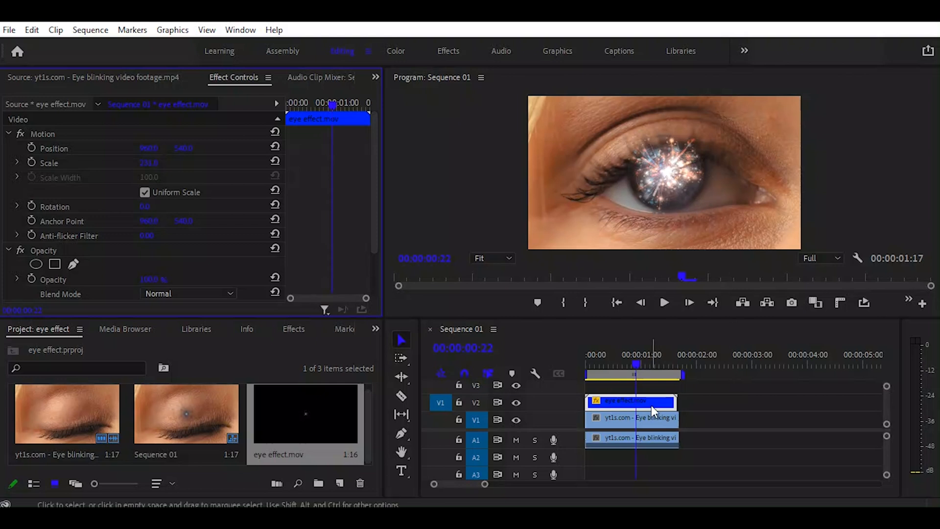
Trim the start of eye effect.mov on V2 to 00:00:00:05, just before the eyelid opens.
{"action": "left_click", "coordinate": [633, 361]}
{"action": "left_click_drag", "start_coordinate": [634, 361], "coordinate": [592, 359]}
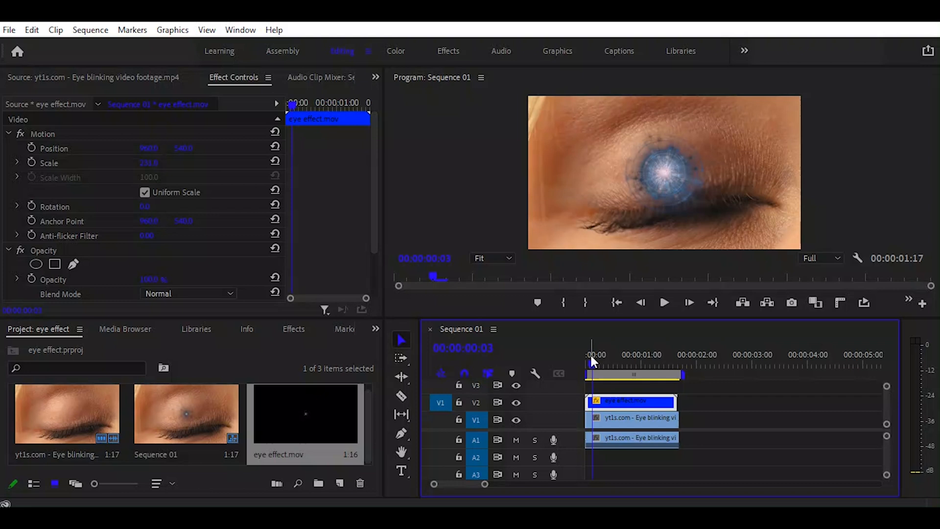
{"action": "left_click_drag", "start_coordinate": [594, 363], "coordinate": [601, 361]}
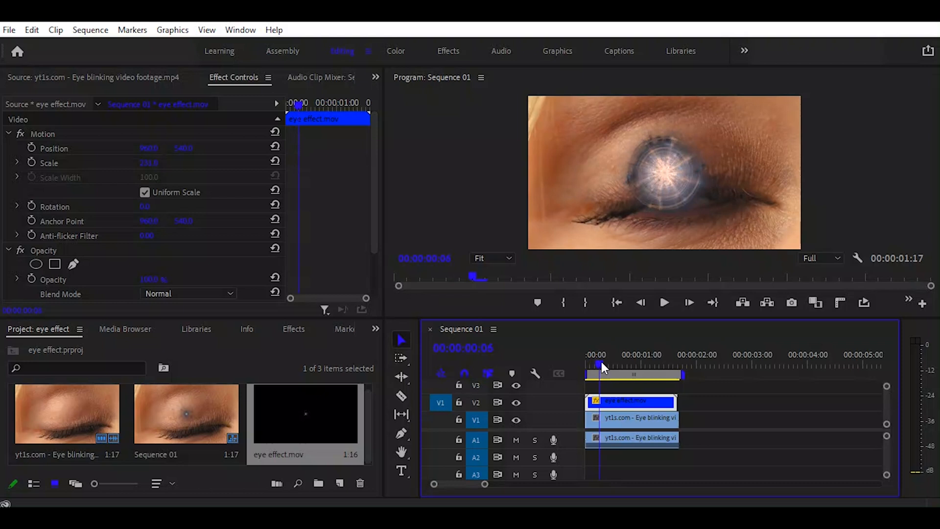
{"action": "left_click_drag", "start_coordinate": [601, 363], "coordinate": [598, 362]}
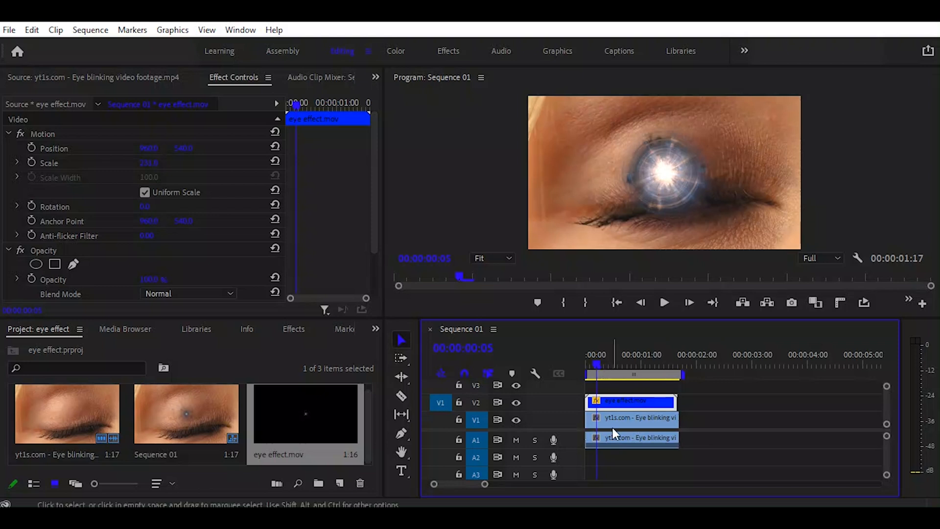
{"action": "left_click_drag", "start_coordinate": [589, 402], "coordinate": [611, 427]}
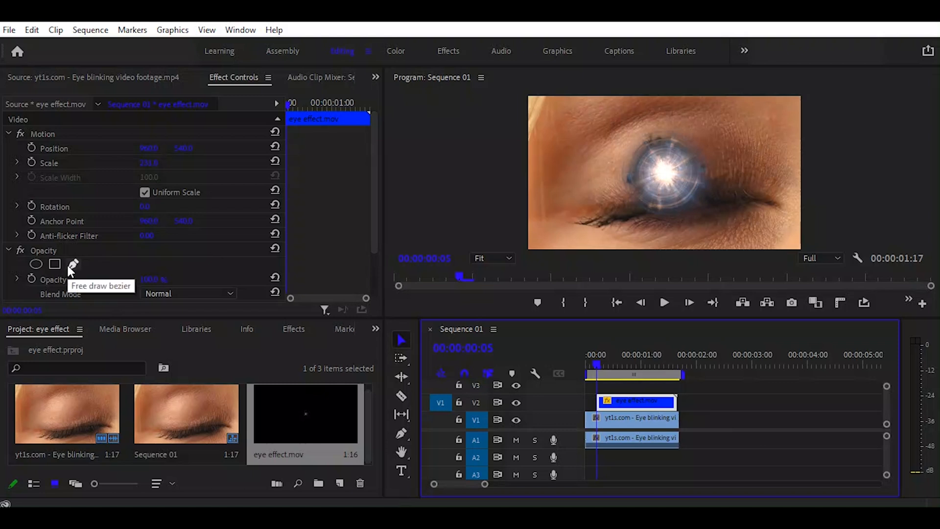
Add an elliptical opacity mask to eye effect.mov around the iris and flatten it onto the closed eyelid line at 00:00:00:06.
{"action": "left_click", "coordinate": [37, 265]}
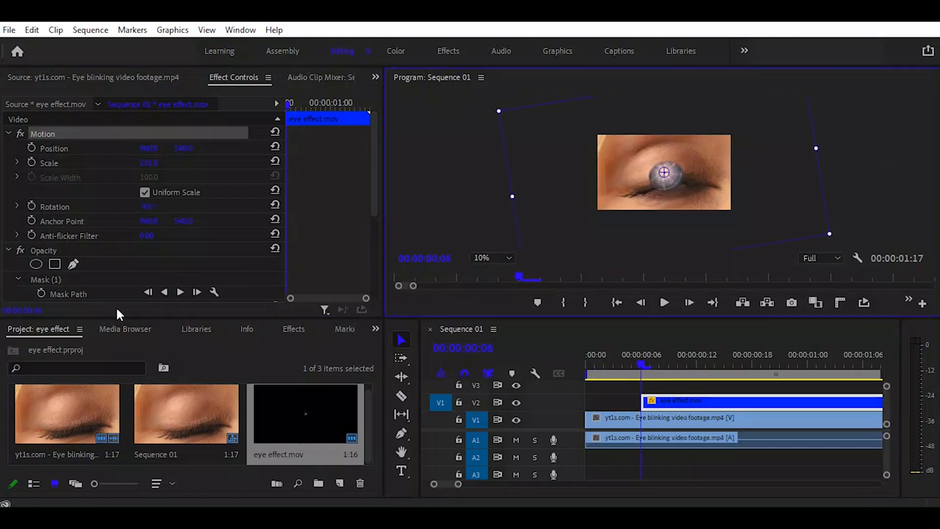
{"action": "left_click", "coordinate": [53, 278]}
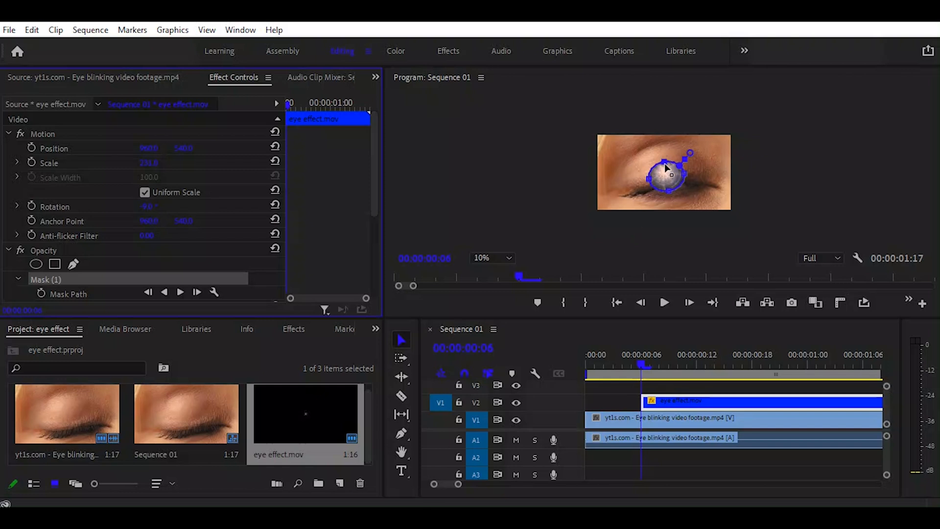
{"action": "left_click_drag", "start_coordinate": [665, 166], "coordinate": [667, 188]}
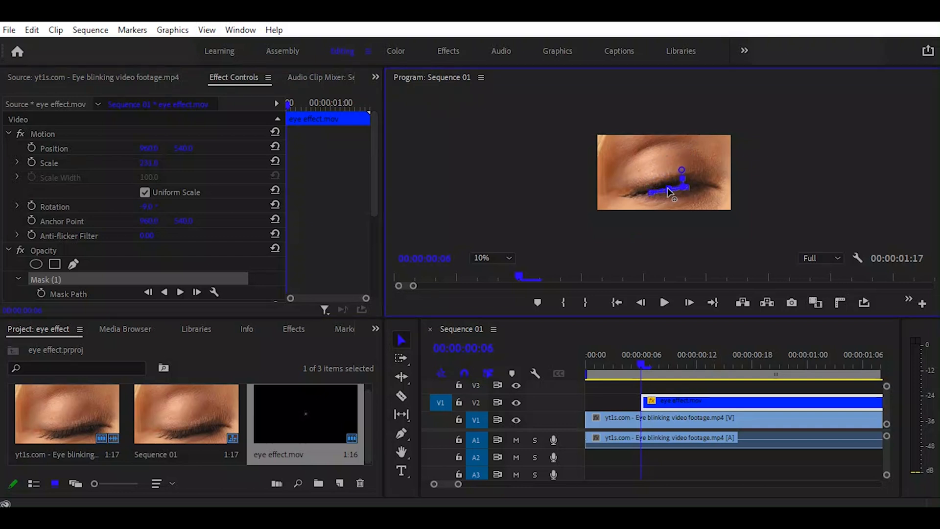
Turn on Mask Path keyframing at 00:00:00:07 and raise the mask's upper point to match the slightly opened eyelid.
{"action": "left_click", "coordinate": [512, 324]}
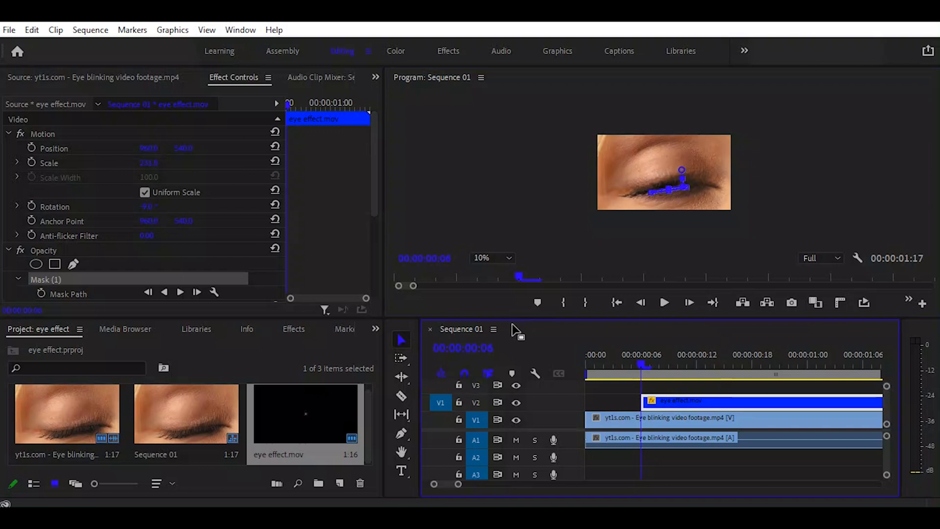
{"action": "key", "text": "Right"}
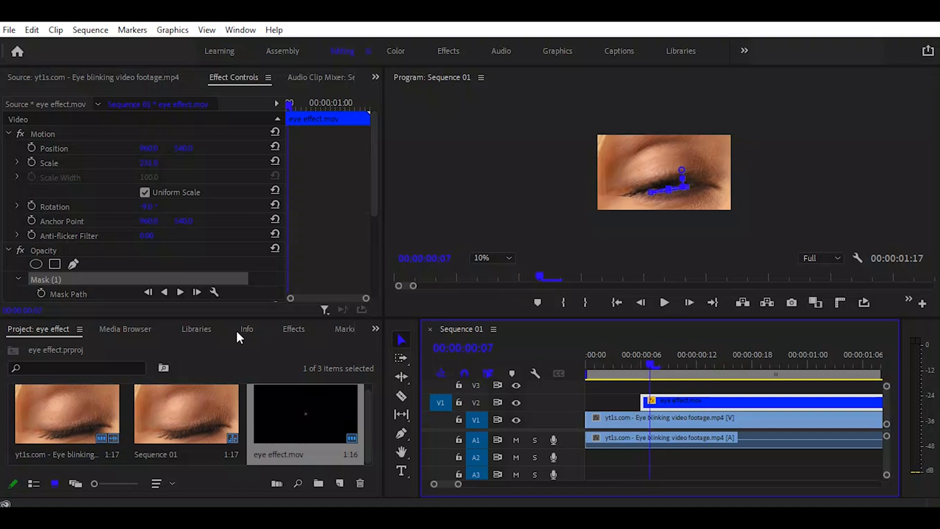
{"action": "left_click", "coordinate": [39, 291]}
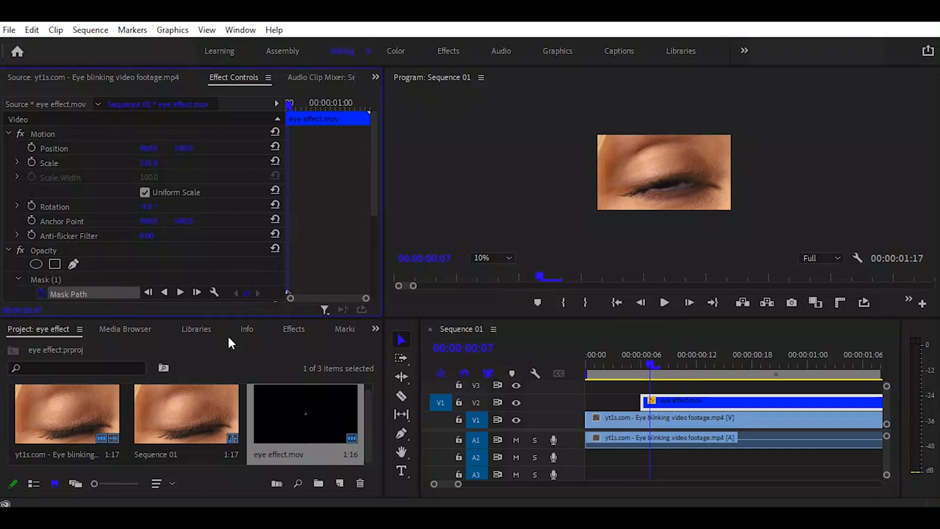
{"action": "left_click", "coordinate": [55, 279]}
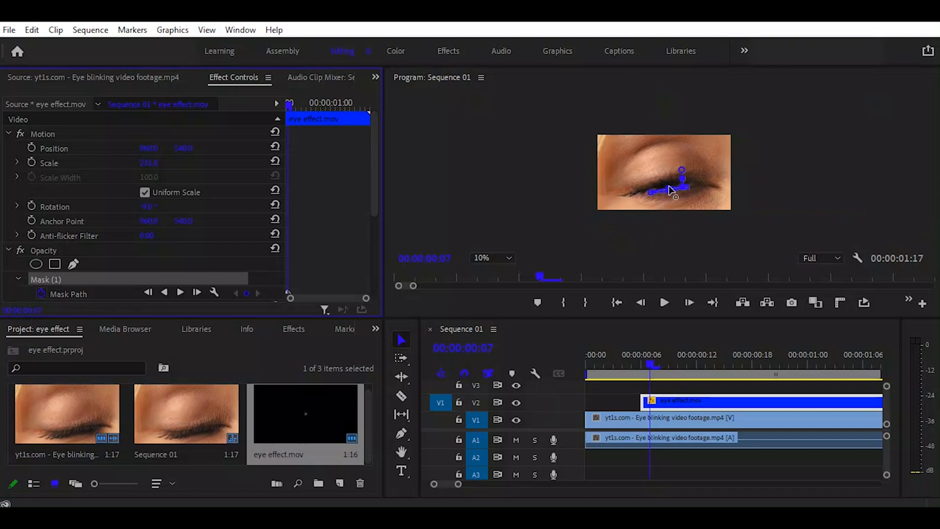
{"action": "left_click_drag", "start_coordinate": [669, 189], "coordinate": [669, 182]}
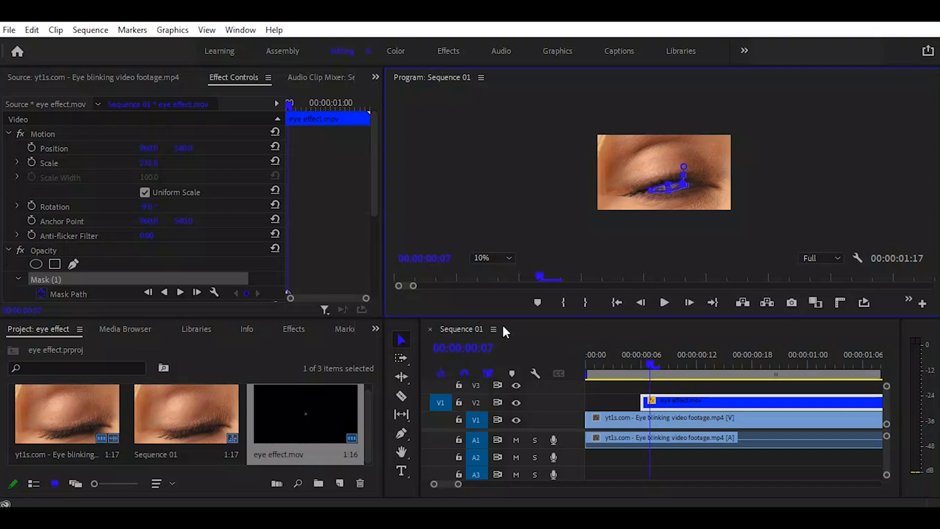
Raise the mask's upper edge frame by frame from 00:00:00:08 to 00:00:00:10 to follow the opening eyelid.
{"action": "key", "text": "Right"}
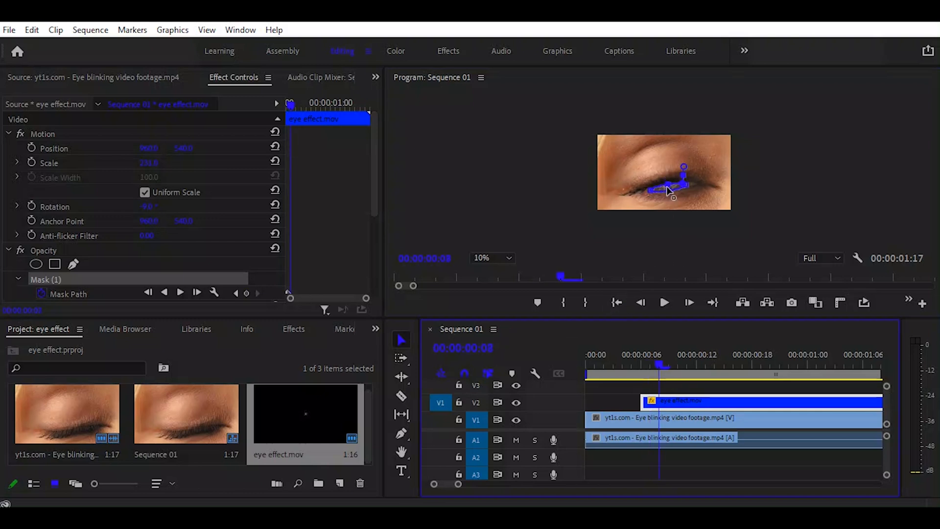
{"action": "left_click_drag", "start_coordinate": [667, 183], "coordinate": [667, 181]}
{"action": "key", "text": "Right"}
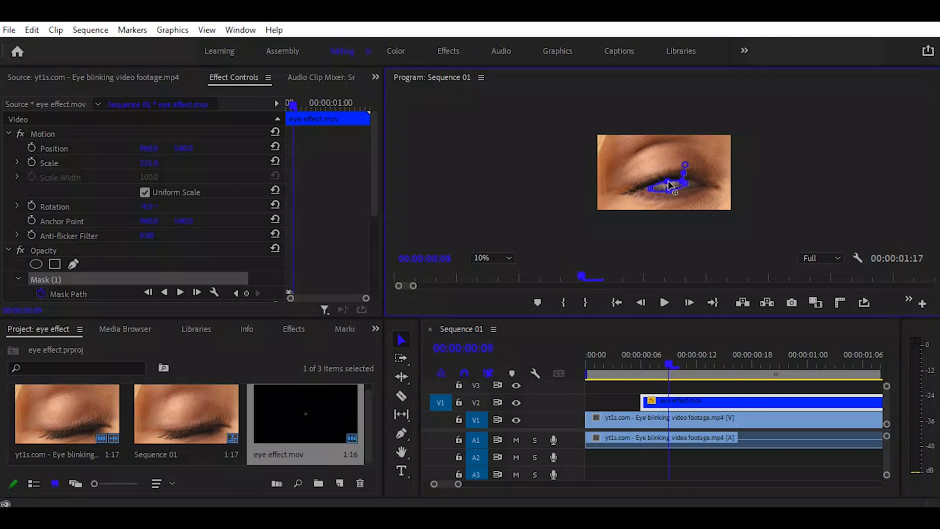
{"action": "left_click_drag", "start_coordinate": [669, 181], "coordinate": [668, 179]}
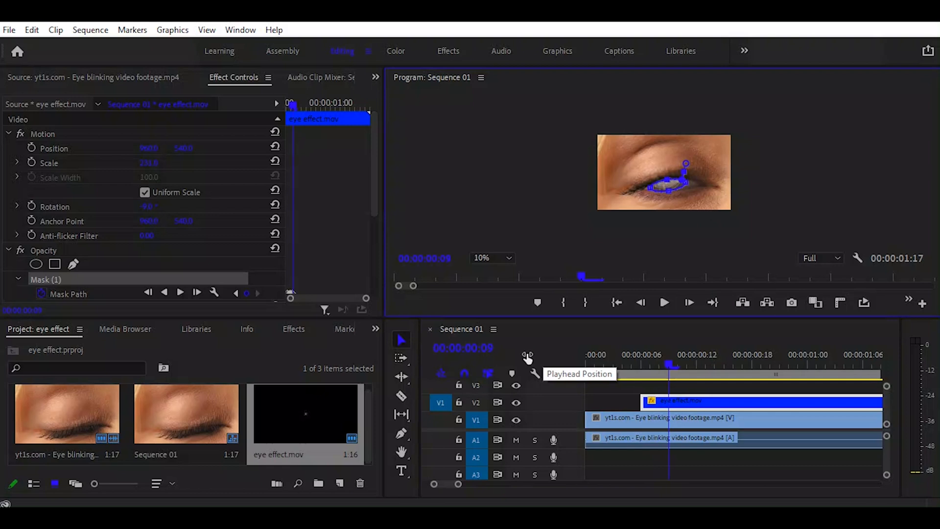
{"action": "left_click", "coordinate": [509, 327]}
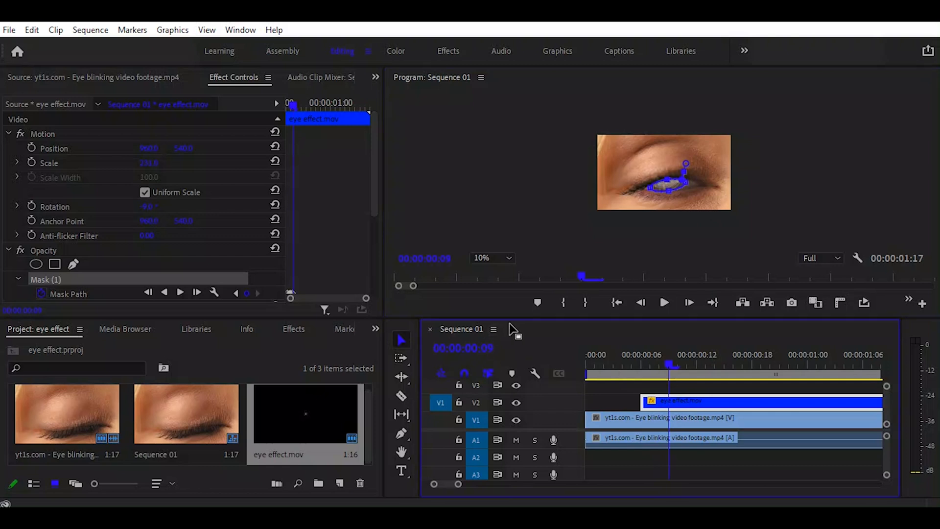
{"action": "key", "text": "Right"}
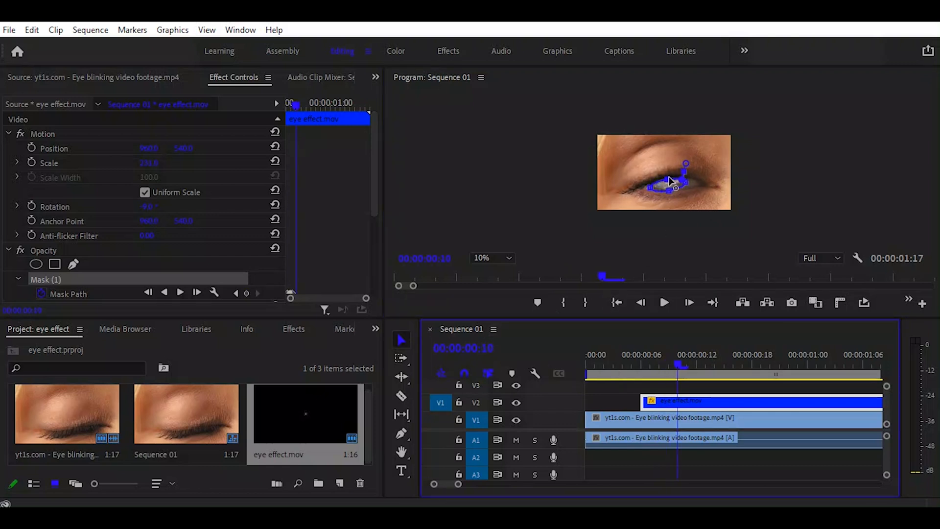
{"action": "left_click_drag", "start_coordinate": [667, 180], "coordinate": [667, 178]}
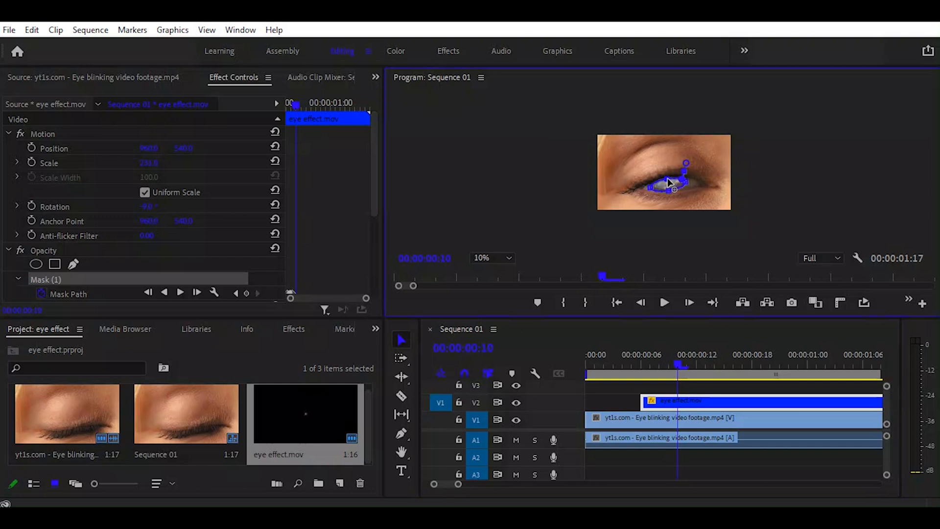
Keep reshaping the mask's top to the rising eyelid on each frame from 00:00:00:11 to 00:00:00:18.
{"action": "key", "text": "Right"}
{"action": "key", "text": "Right"}
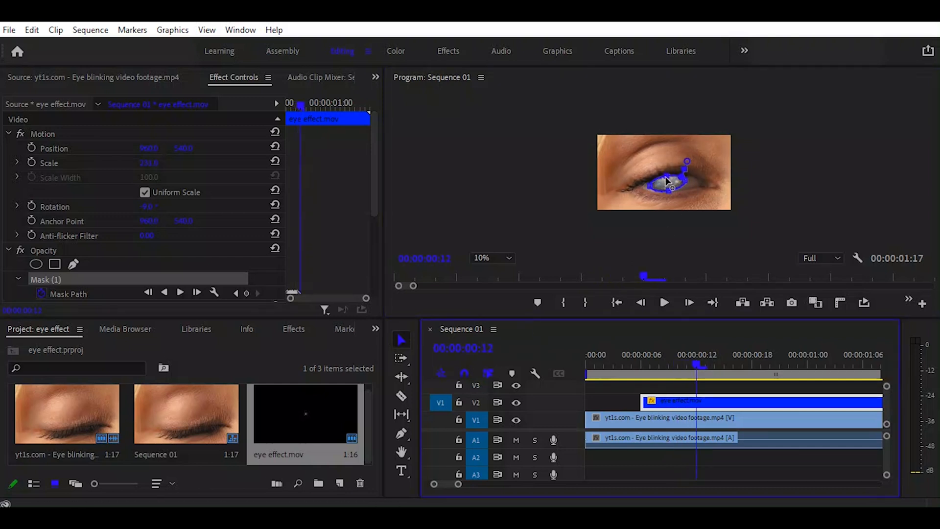
{"action": "key", "text": "Right"}
{"action": "key", "text": "Right"}
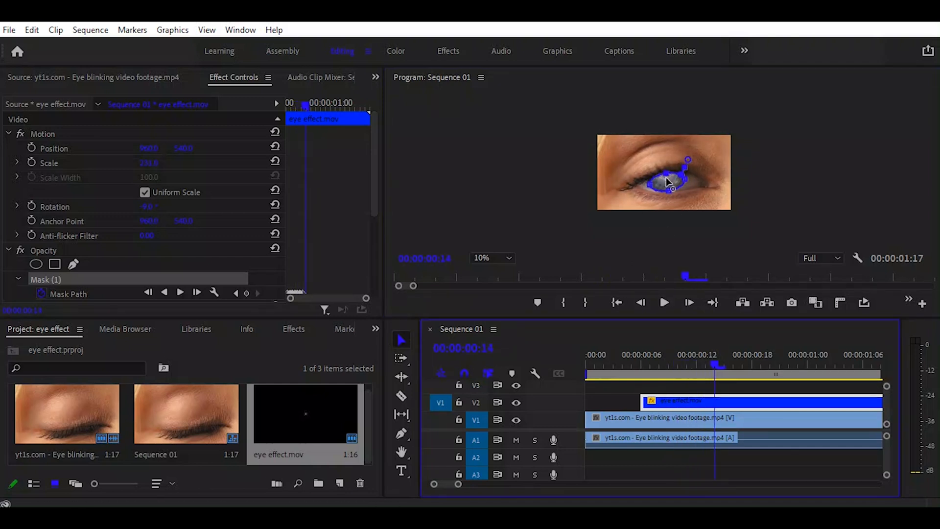
{"action": "key", "text": "Right"}
{"action": "key", "text": "Right"}
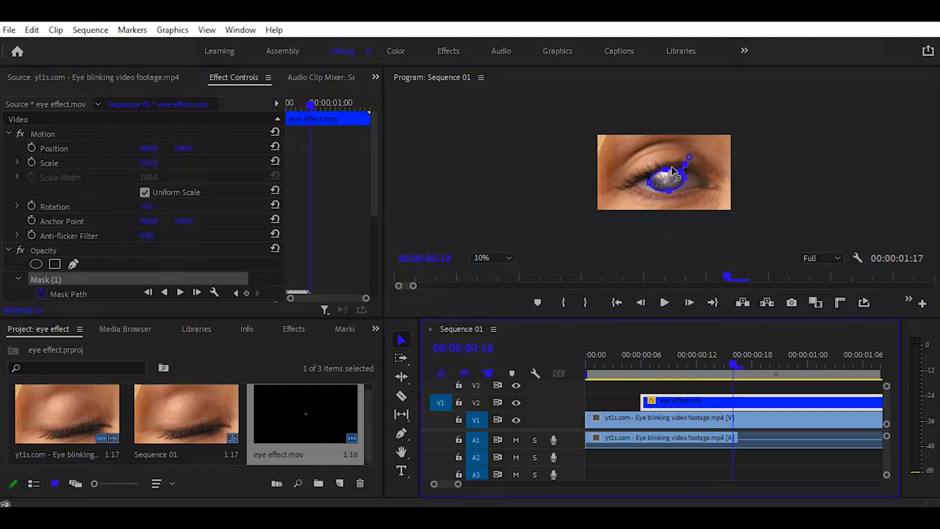
{"action": "key", "text": "Right"}
{"action": "key", "text": "Right"}
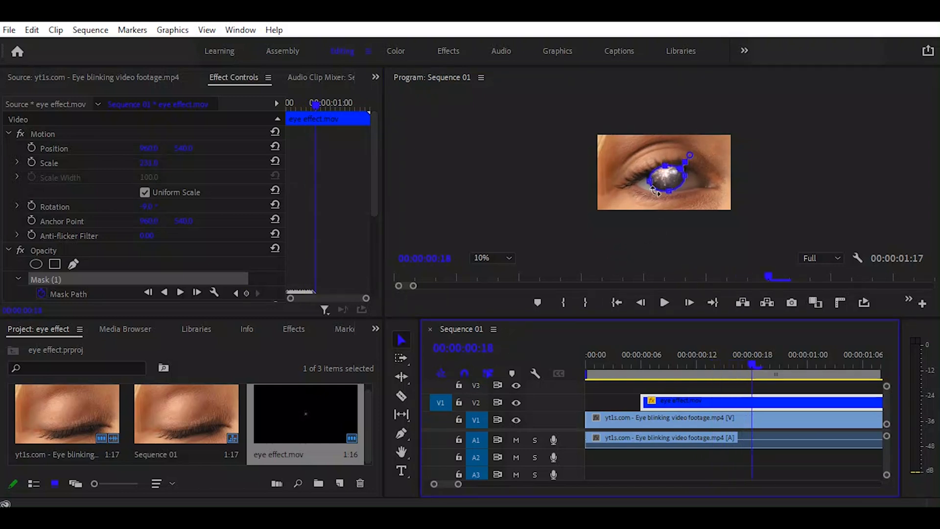
Fit the mask path to the almost fully opened iris frame by frame from 00:00:00:19 to 00:00:01:00.
{"action": "key", "text": "Right"}
{"action": "left_click", "coordinate": [501, 328]}
{"action": "key", "text": "Right"}
{"action": "left_click", "coordinate": [666, 166]}
{"action": "left_click", "coordinate": [507, 324]}
{"action": "key", "text": "Right"}
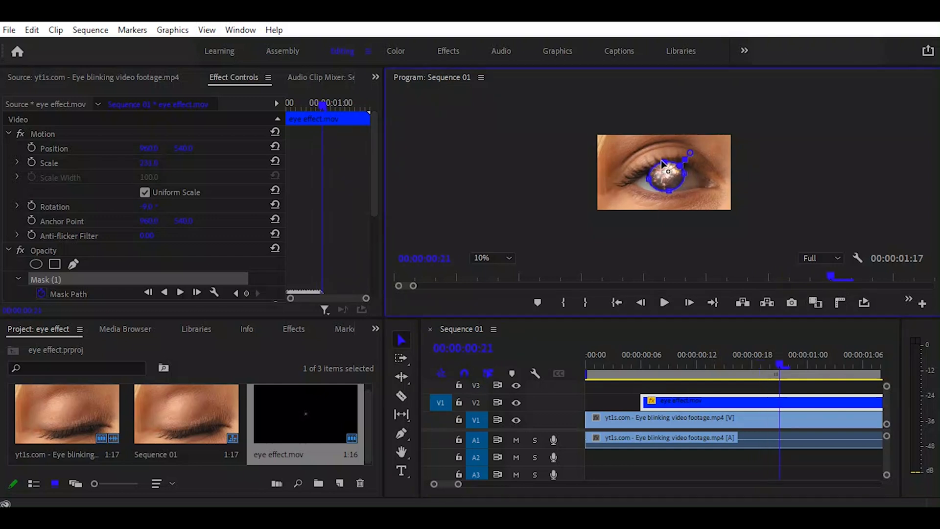
{"action": "key", "text": "Right"}
{"action": "left_click", "coordinate": [512, 329]}
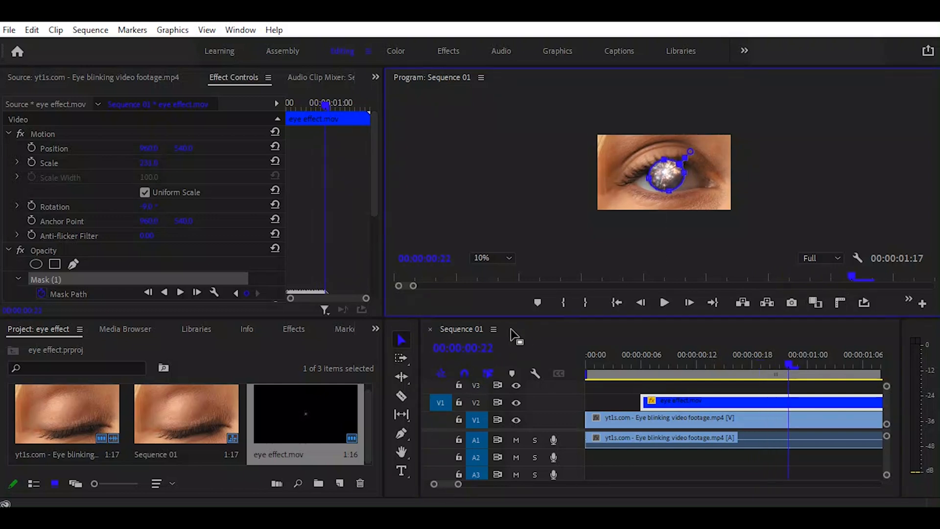
{"action": "key", "text": "Right"}
{"action": "key", "text": "Right"}
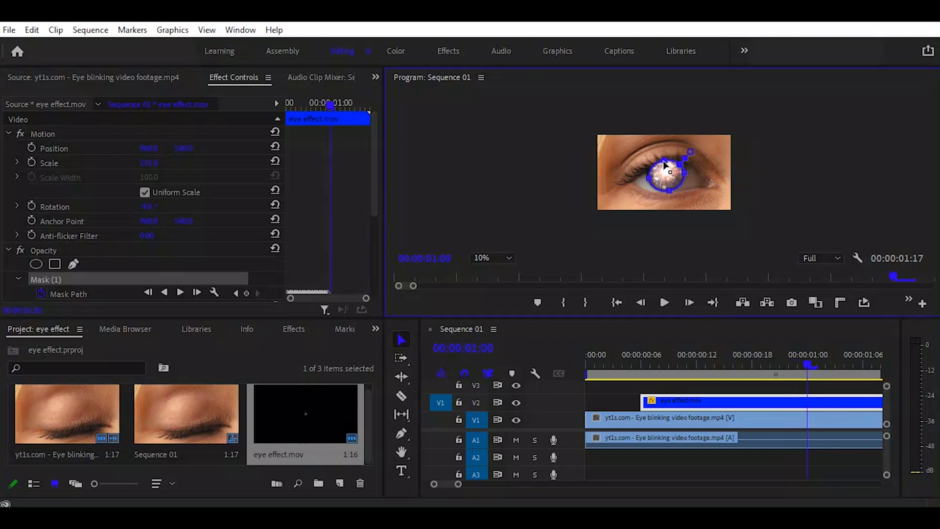
Adjust the mask's side and top points between 00:00:01:00 and 00:00:01:02 to surround the whole iris.
{"action": "left_click", "coordinate": [686, 172]}
{"action": "left_click", "coordinate": [776, 376]}
{"action": "key", "text": "Right"}
{"action": "key", "text": "Right"}
{"action": "left_click_drag", "start_coordinate": [685, 172], "coordinate": [664, 157]}
{"action": "left_click", "coordinate": [664, 160]}
Refine the mask outline around the iris up to 00:00:01:06 and check its fit through 00:00:01:09.
{"action": "left_click", "coordinate": [509, 327]}
{"action": "key", "text": "Right"}
{"action": "left_click", "coordinate": [513, 324]}
{"action": "key", "text": "Right"}
{"action": "key", "text": "Right"}
{"action": "left_click", "coordinate": [509, 327]}
{"action": "key", "text": "Right"}
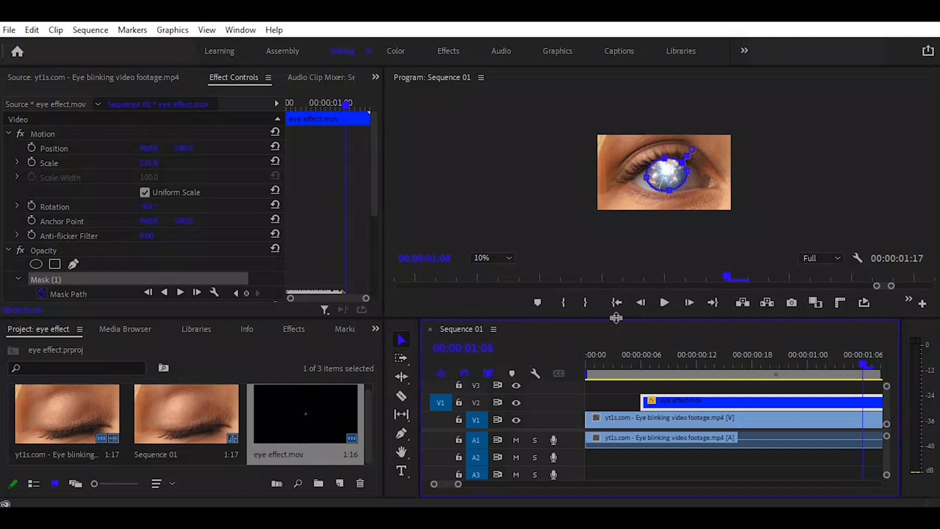
{"action": "key", "text": "Right"}
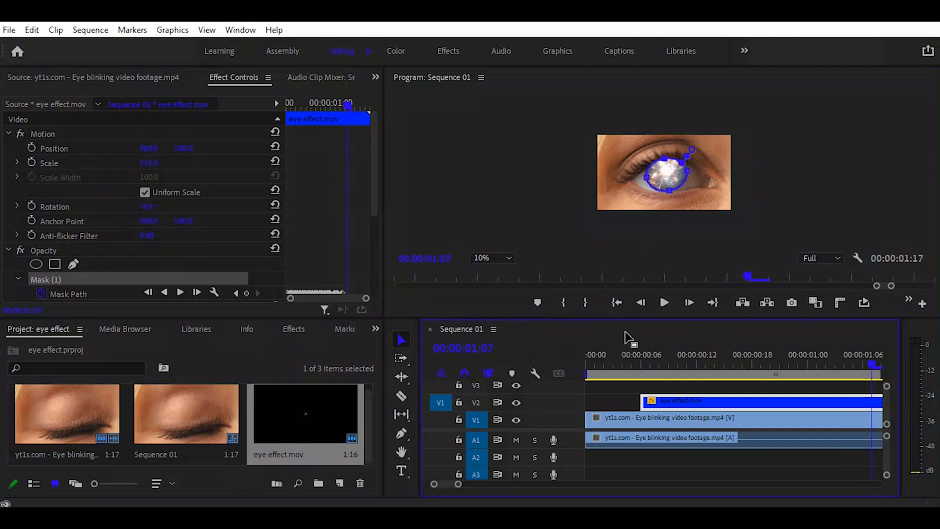
{"action": "key", "text": "Right"}
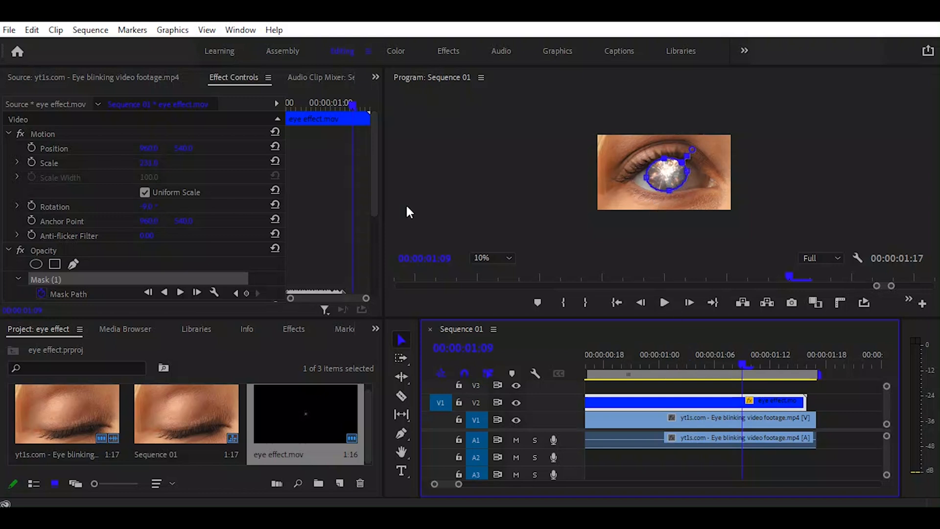
Increase the Mask Feather of the sparkle clip's mask to soften its edge around the iris.
{"action": "left_click_drag", "start_coordinate": [377, 206], "coordinate": [371, 251]}
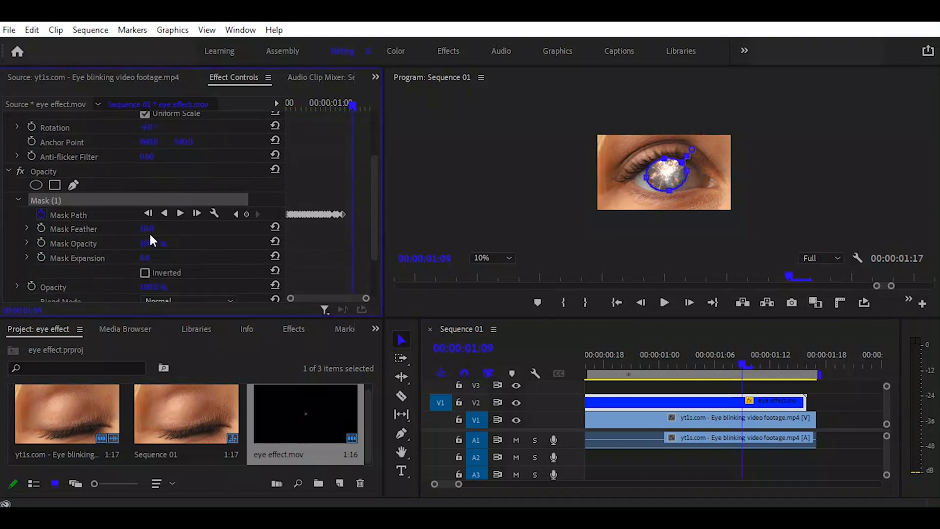
{"action": "left_click_drag", "start_coordinate": [147, 230], "coordinate": [162, 229]}
{"action": "left_click_drag", "start_coordinate": [162, 229], "coordinate": [167, 229]}
{"action": "left_click_drag", "start_coordinate": [146, 234], "coordinate": [164, 235]}
Hide the mask outline and play the composite from the start to check the softened sparkle in the opening eye.
{"action": "left_click_drag", "start_coordinate": [745, 364], "coordinate": [782, 363]}
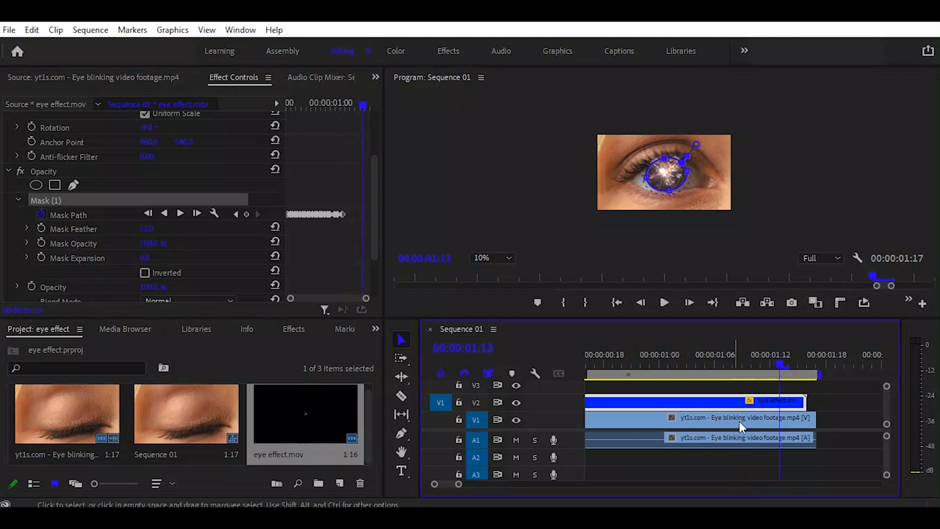
{"action": "left_click", "coordinate": [607, 352]}
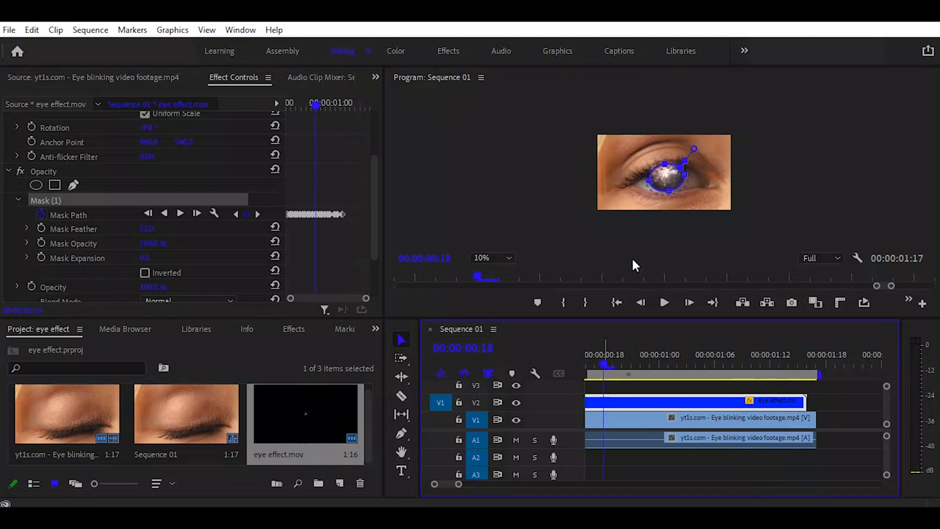
{"action": "left_click", "coordinate": [45, 167]}
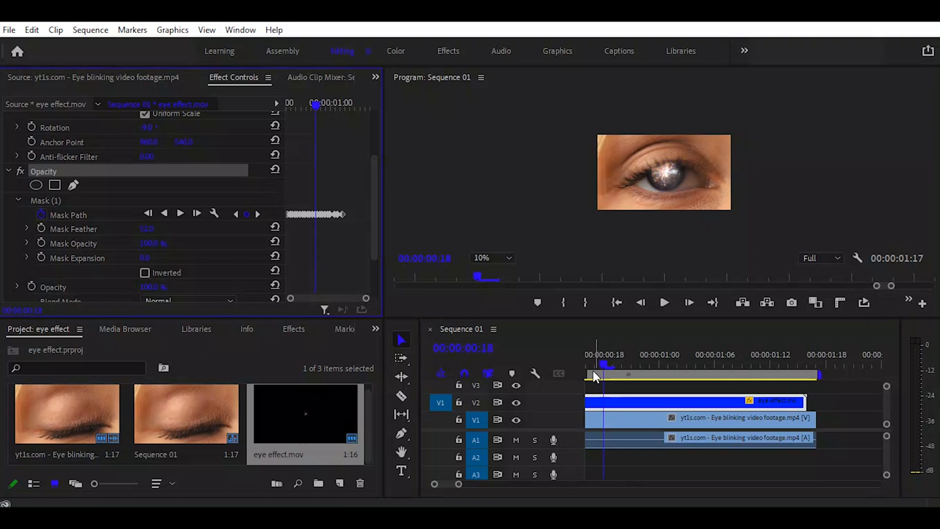
{"action": "left_click_drag", "start_coordinate": [605, 356], "coordinate": [515, 367]}
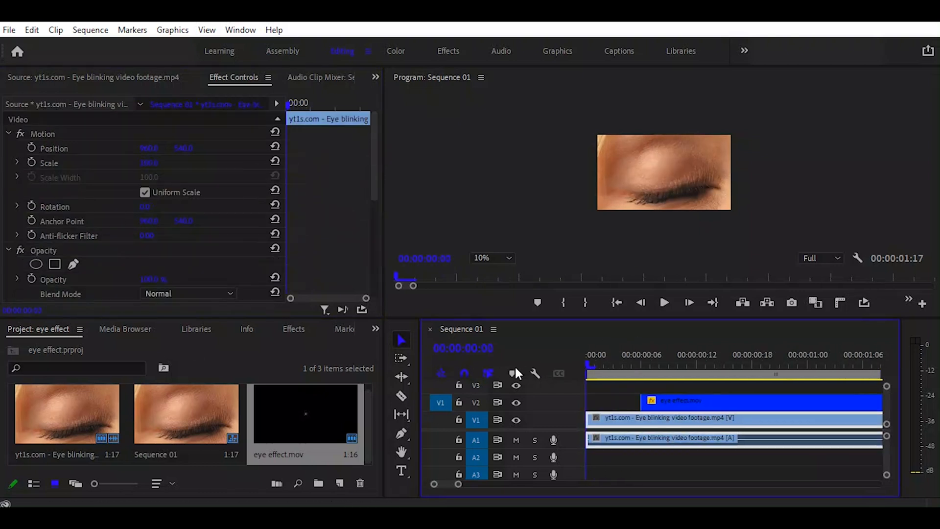
{"action": "key", "text": "space"}
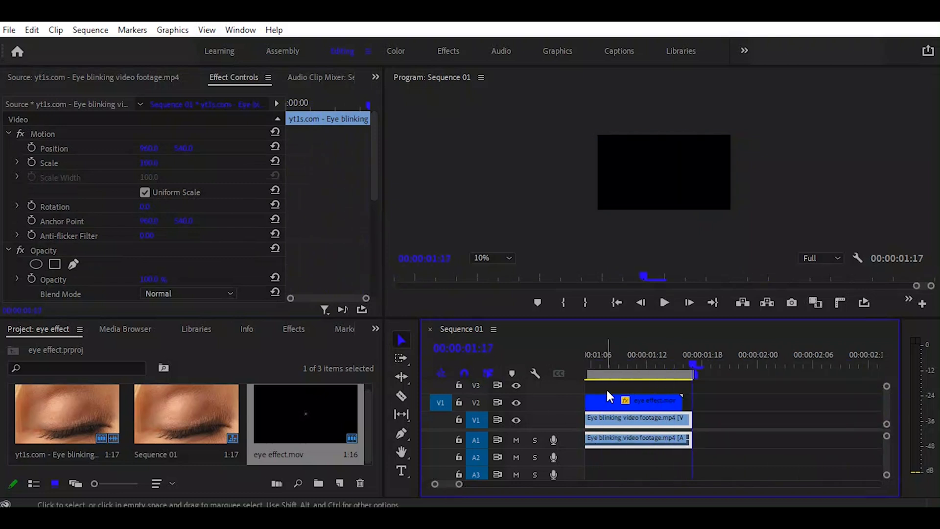
{"action": "left_click_drag", "start_coordinate": [601, 363], "coordinate": [450, 376]}
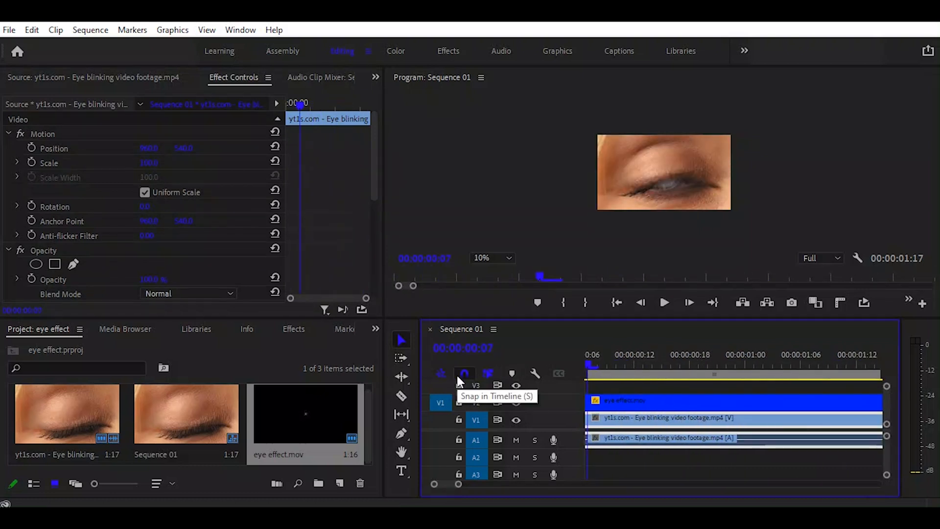
{"action": "left_click_drag", "start_coordinate": [593, 361], "coordinate": [500, 376]}
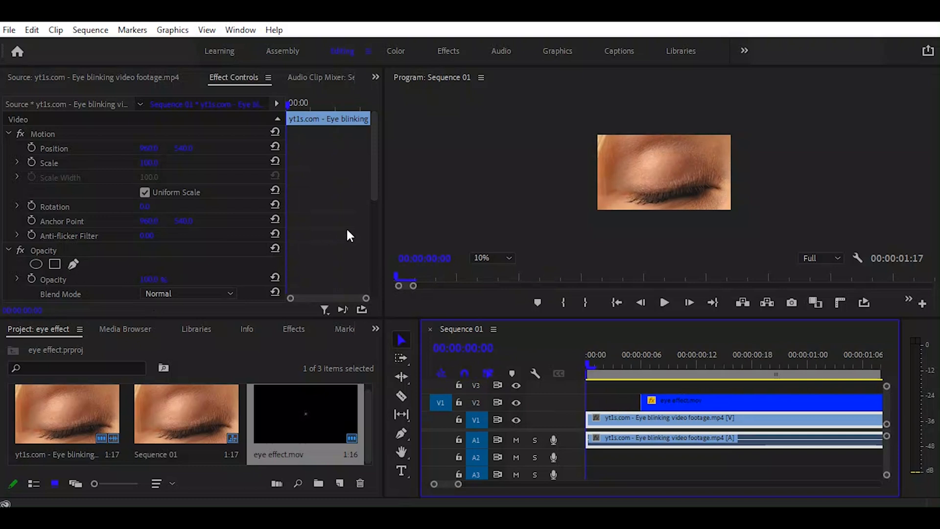
Try the Screen and Soft Light blend modes on the eye blinking footage on V1.
{"action": "left_click_drag", "start_coordinate": [374, 179], "coordinate": [378, 240]}
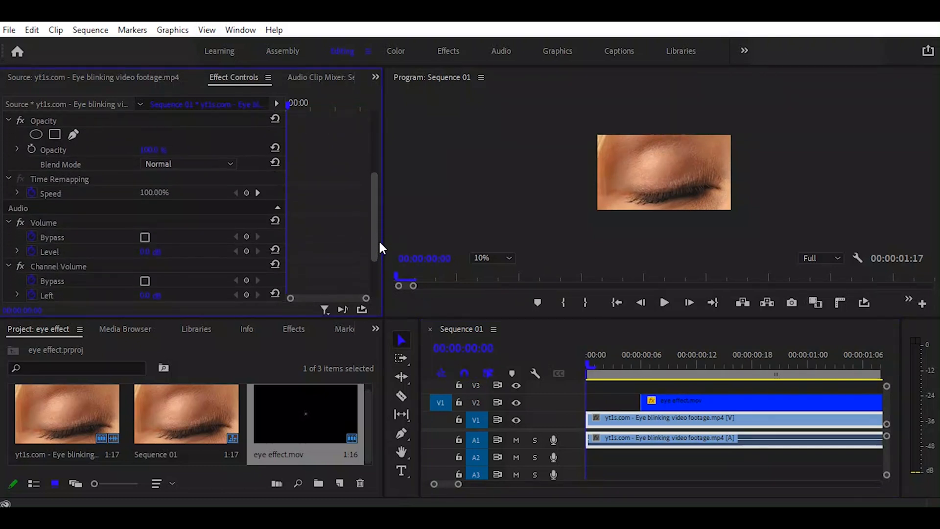
{"action": "left_click", "coordinate": [191, 167]}
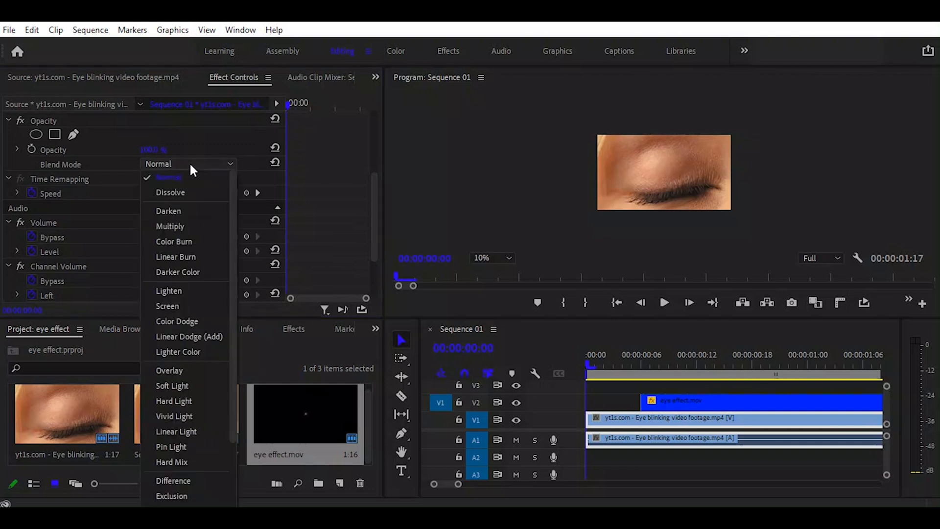
{"action": "left_click", "coordinate": [199, 307]}
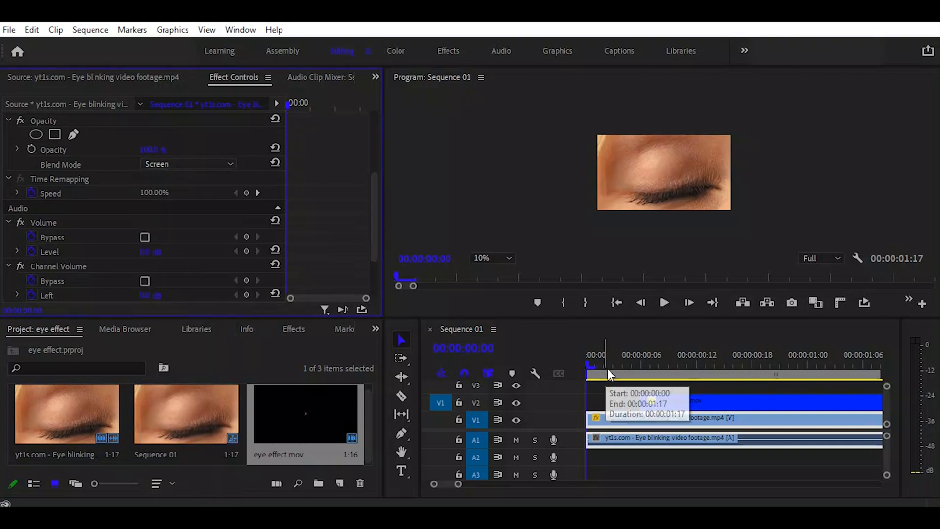
{"action": "left_click_drag", "start_coordinate": [601, 363], "coordinate": [767, 381]}
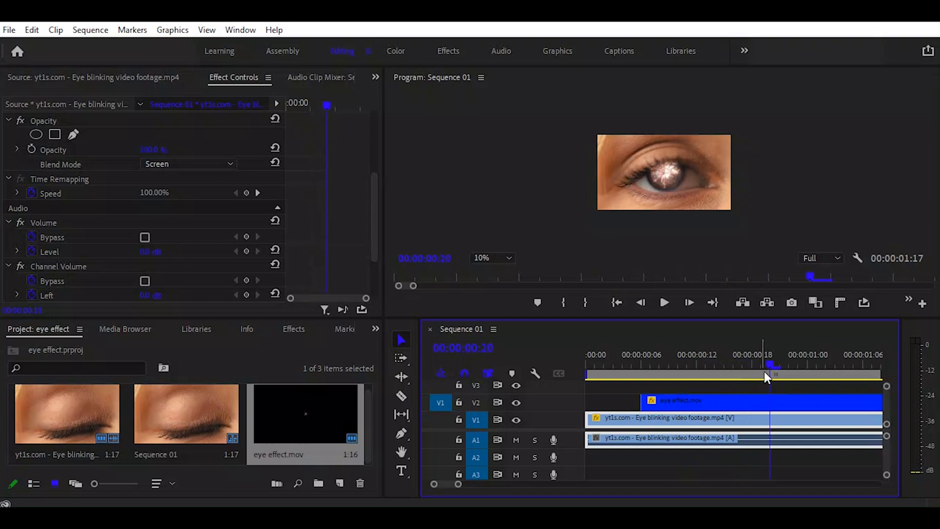
{"action": "left_click", "coordinate": [230, 163]}
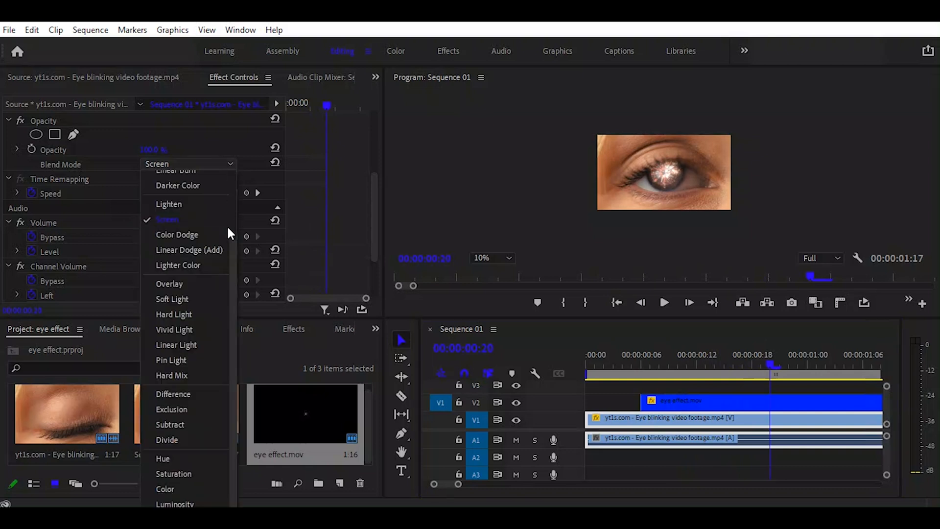
{"action": "left_click", "coordinate": [198, 297]}
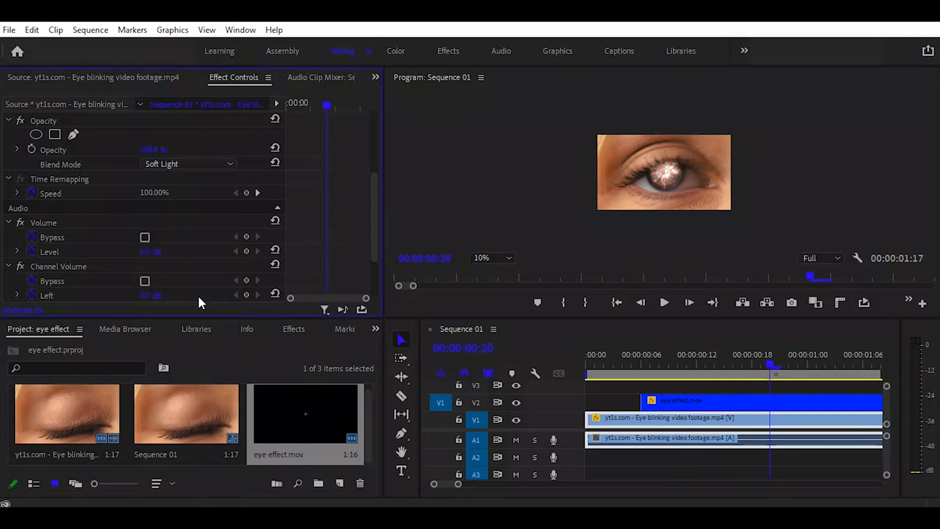
{"action": "left_click", "coordinate": [229, 166]}
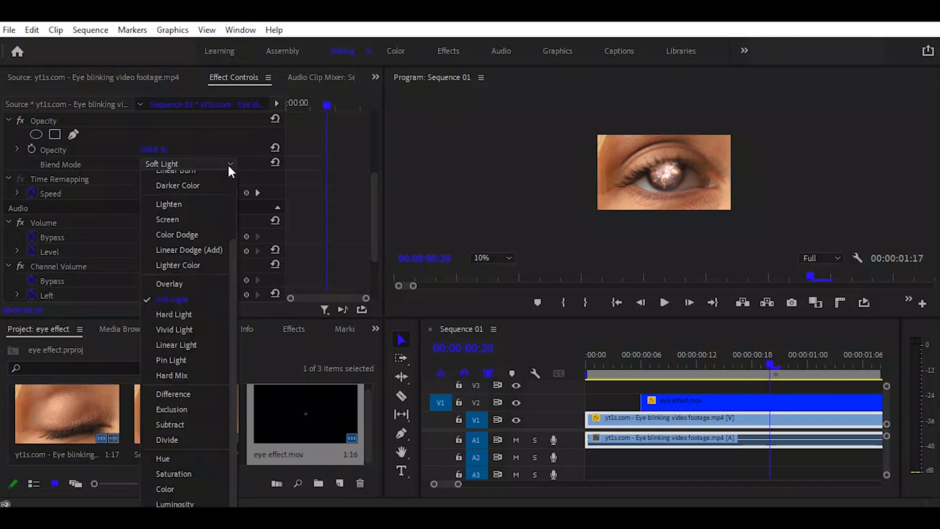
Try the Screen blend mode on the eye effect.mov clip on V2 and preview it up to 00:00:00:17.
{"action": "left_click", "coordinate": [760, 402]}
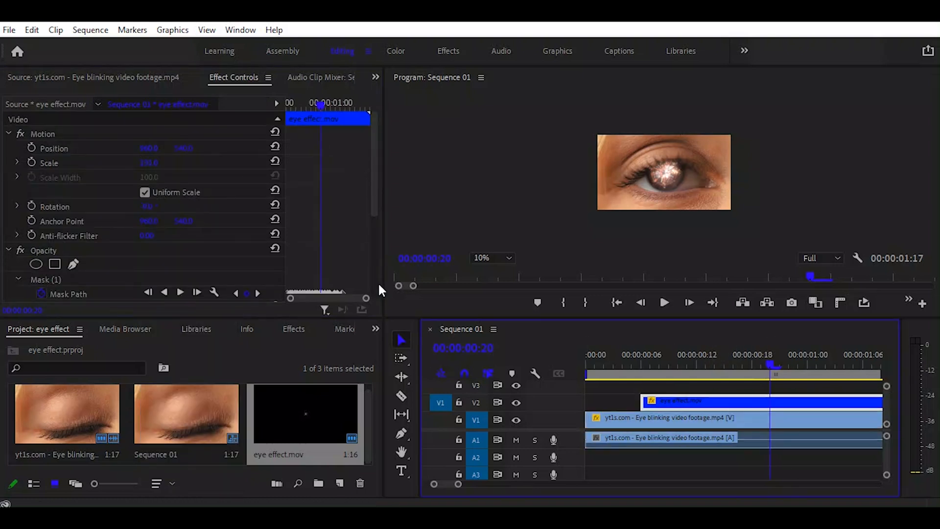
{"action": "left_click_drag", "start_coordinate": [374, 212], "coordinate": [387, 292]}
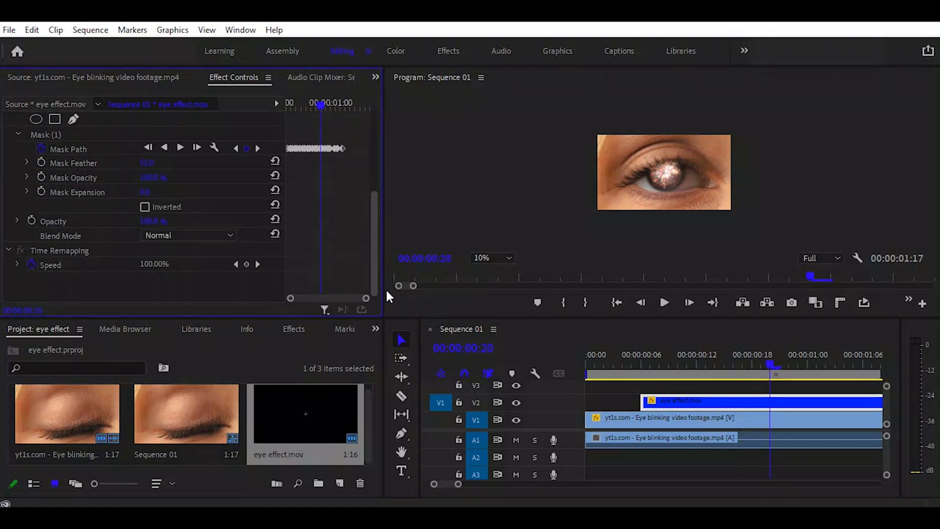
{"action": "left_click", "coordinate": [198, 234]}
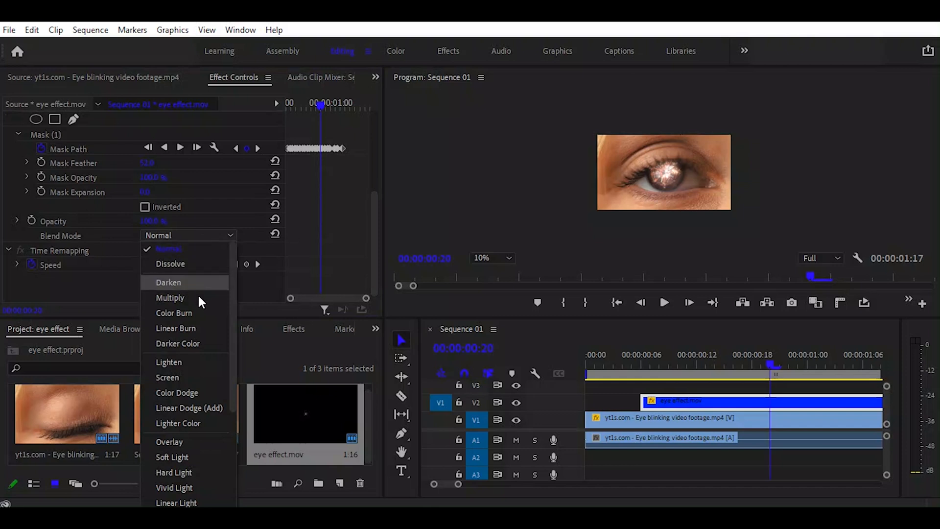
{"action": "left_click", "coordinate": [192, 379]}
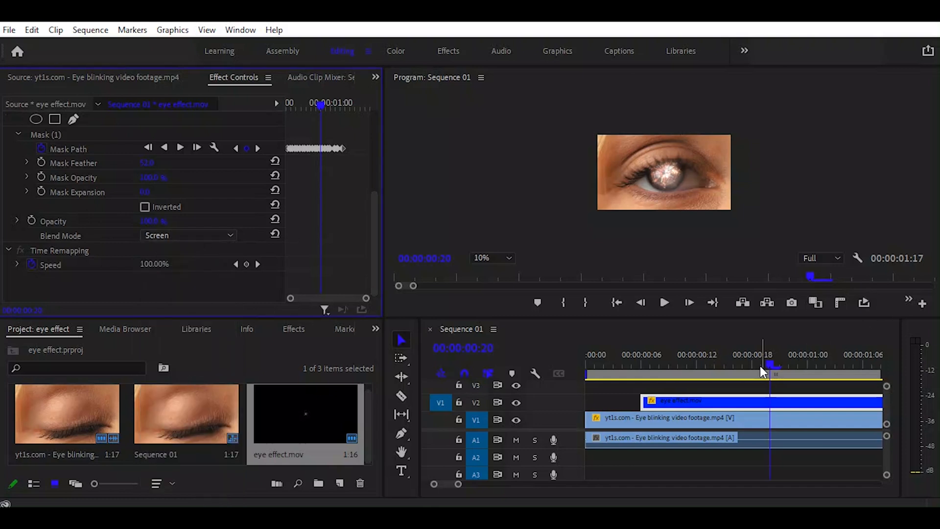
{"action": "left_click", "coordinate": [724, 365]}
{"action": "left_click_drag", "start_coordinate": [706, 364], "coordinate": [745, 370]}
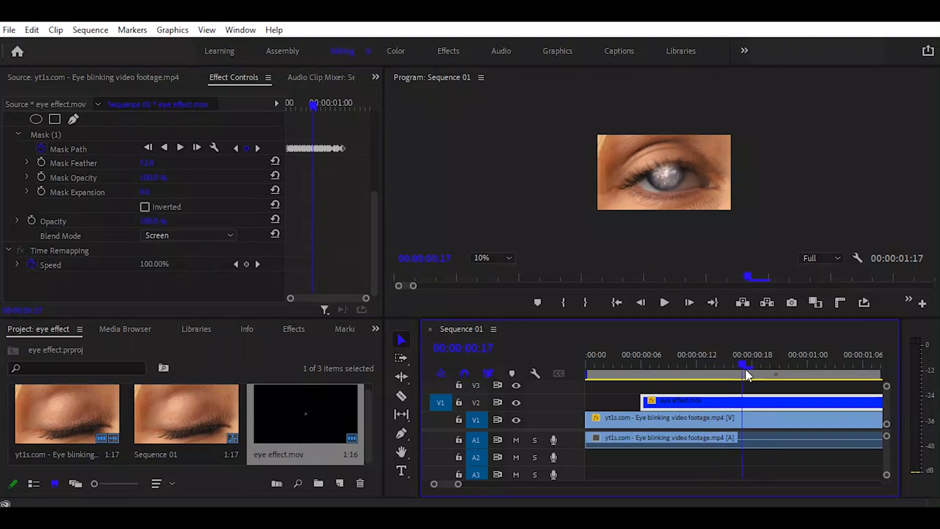
Try the Soft Light blend mode on the sparkle clip, preview it to 00:00:01:01, and switch to Hard Light.
{"action": "left_click", "coordinate": [231, 234]}
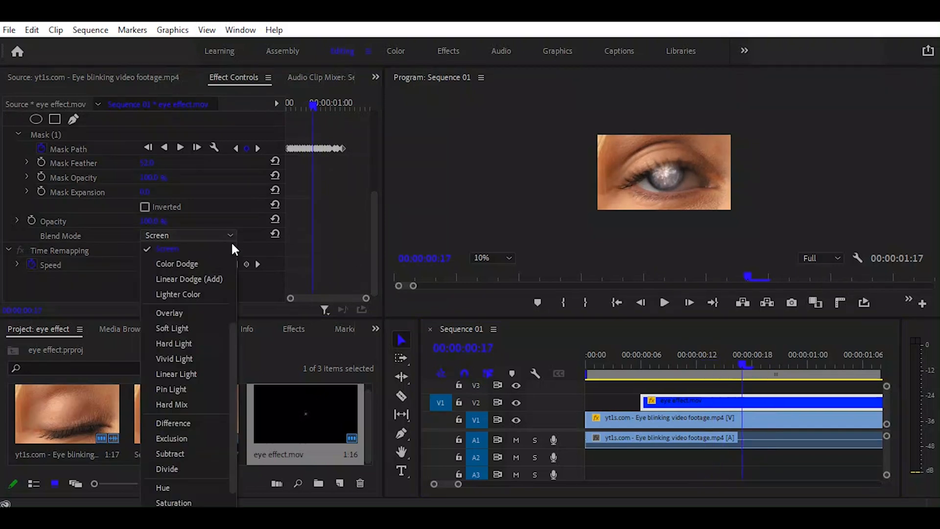
{"action": "left_click", "coordinate": [193, 328]}
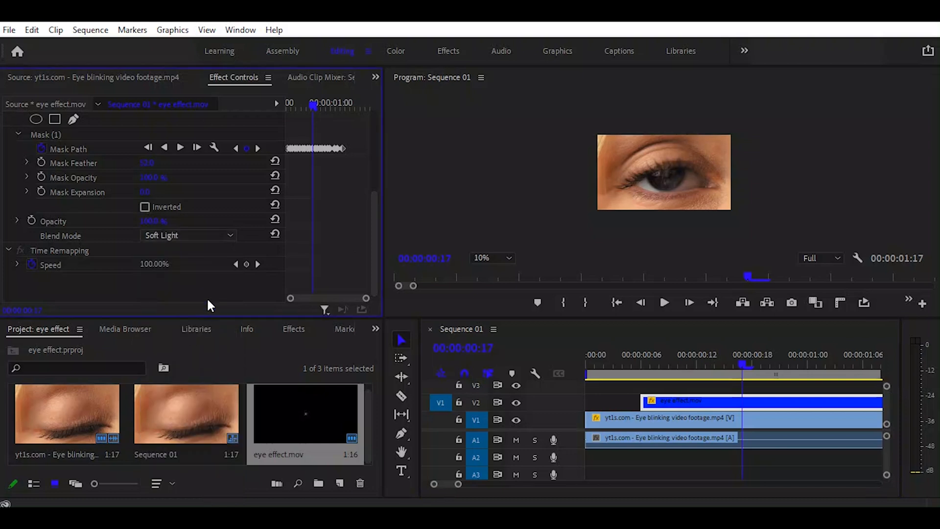
{"action": "left_click_drag", "start_coordinate": [643, 363], "coordinate": [822, 385]}
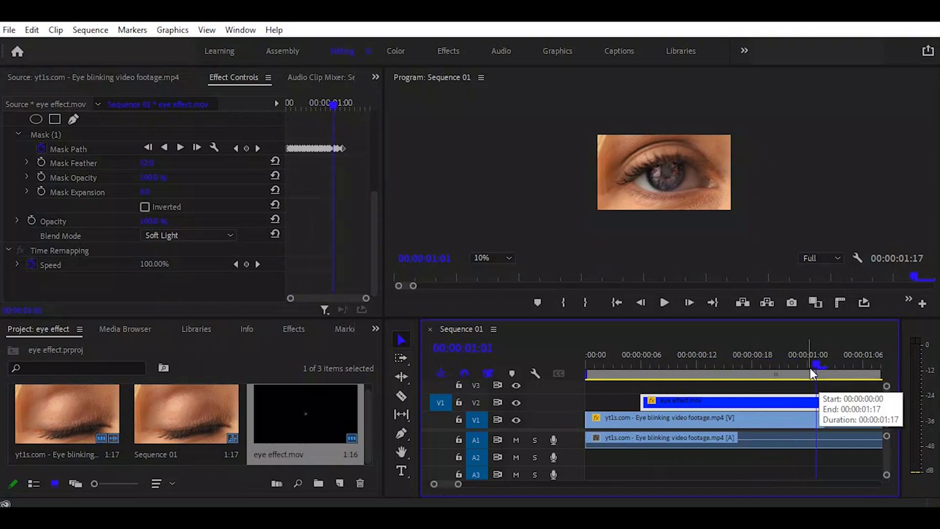
{"action": "left_click", "coordinate": [208, 235]}
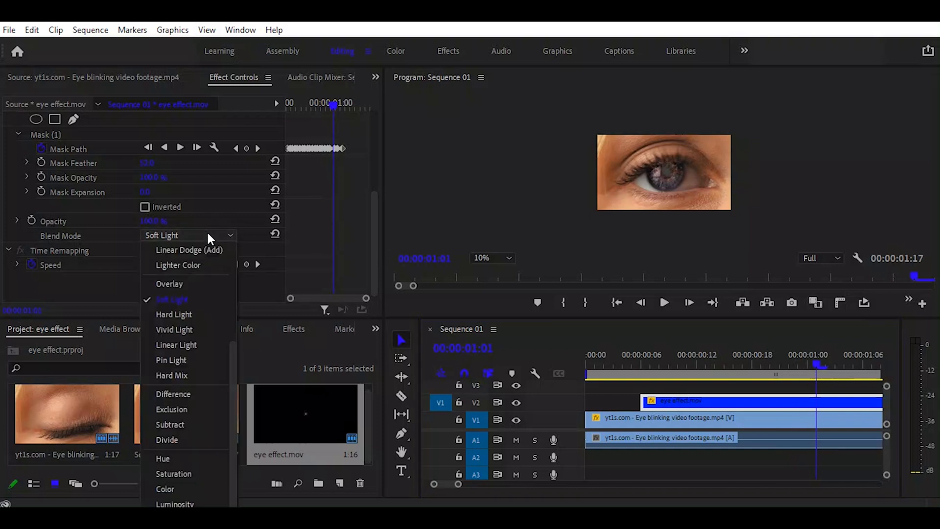
{"action": "left_click", "coordinate": [205, 314]}
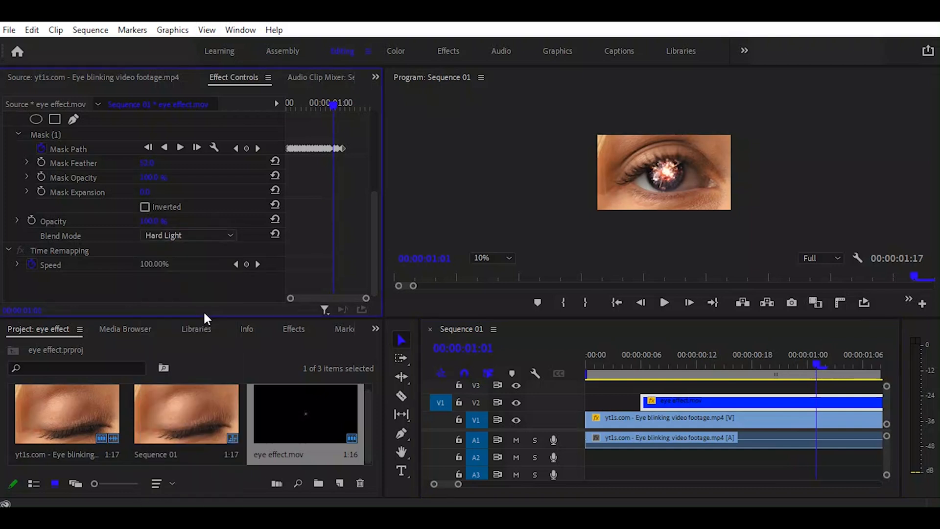
Try the Difference and Multiply blend modes on the sparkle clip and preview the iris.
{"action": "left_click", "coordinate": [210, 235]}
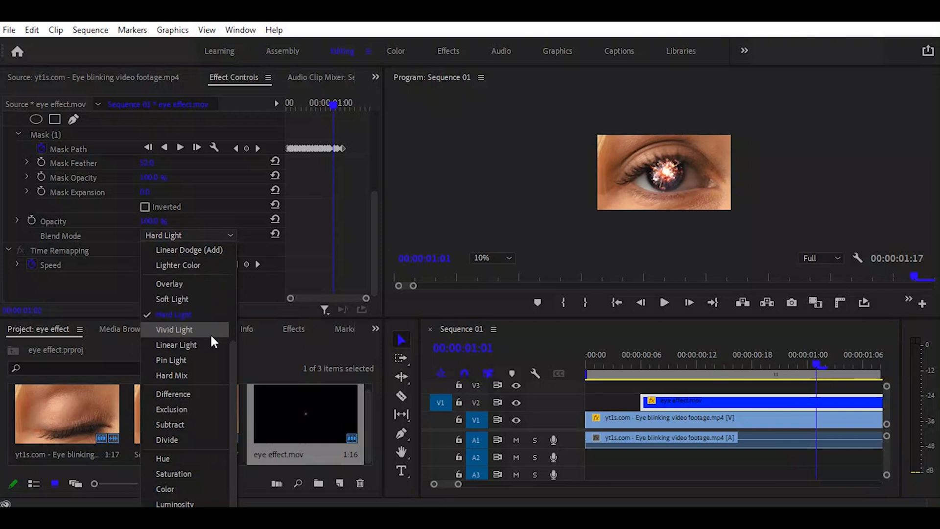
{"action": "left_click", "coordinate": [213, 391]}
{"action": "left_click", "coordinate": [202, 234]}
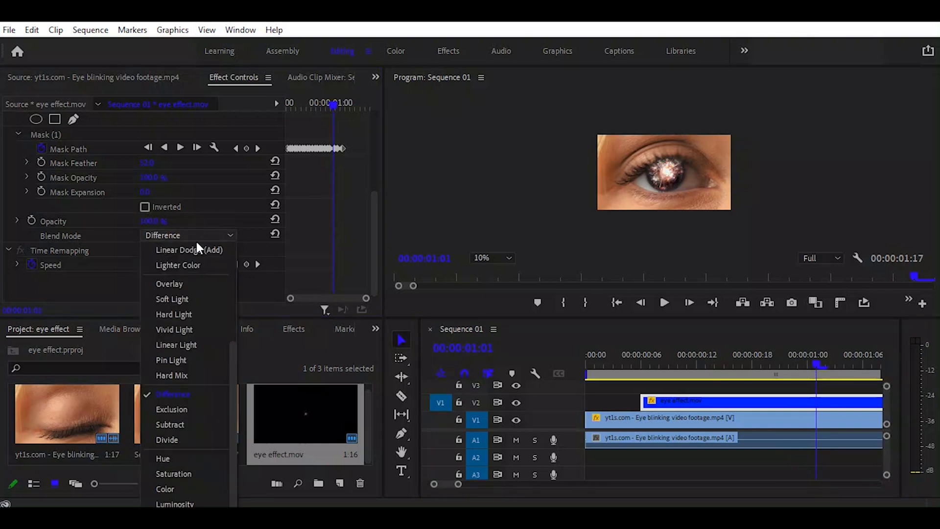
{"action": "left_click_drag", "start_coordinate": [233, 366], "coordinate": [230, 260]}
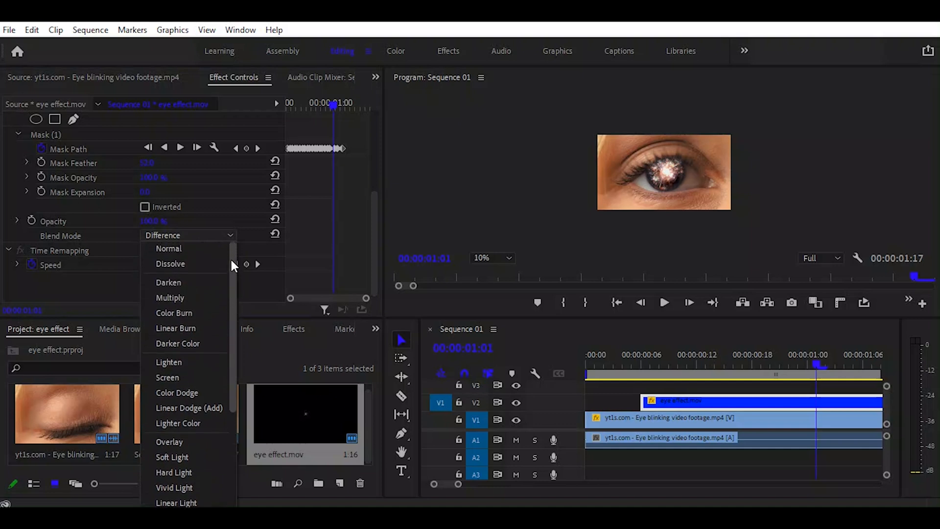
{"action": "left_click", "coordinate": [190, 295]}
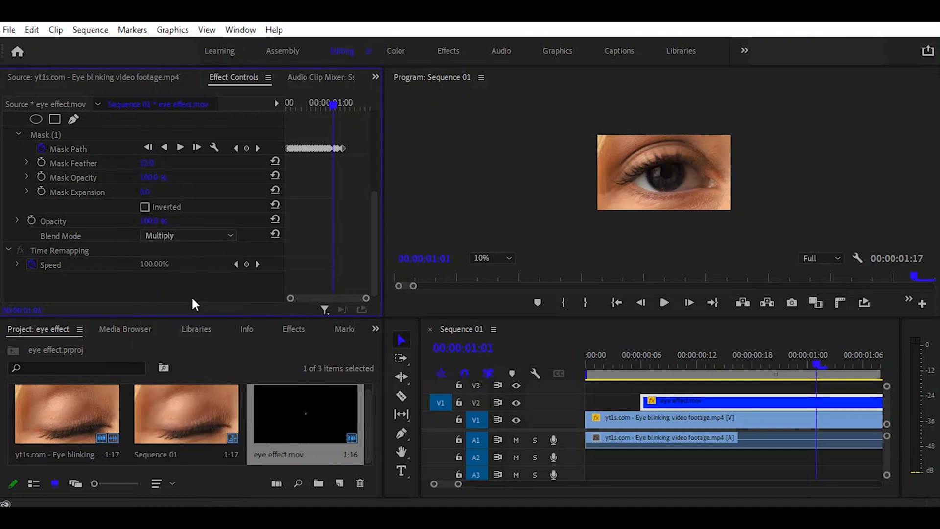
{"action": "left_click_drag", "start_coordinate": [677, 362], "coordinate": [789, 361]}
Try the Color Burn and Darker Color blend modes on the sparkle clip and preview the opening eye.
{"action": "left_click", "coordinate": [226, 235]}
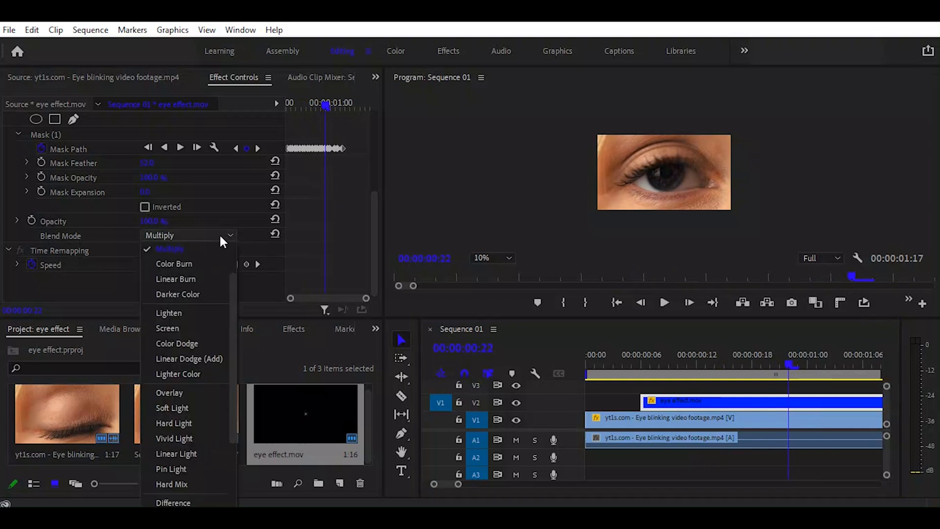
{"action": "left_click", "coordinate": [208, 265]}
{"action": "left_click", "coordinate": [193, 235]}
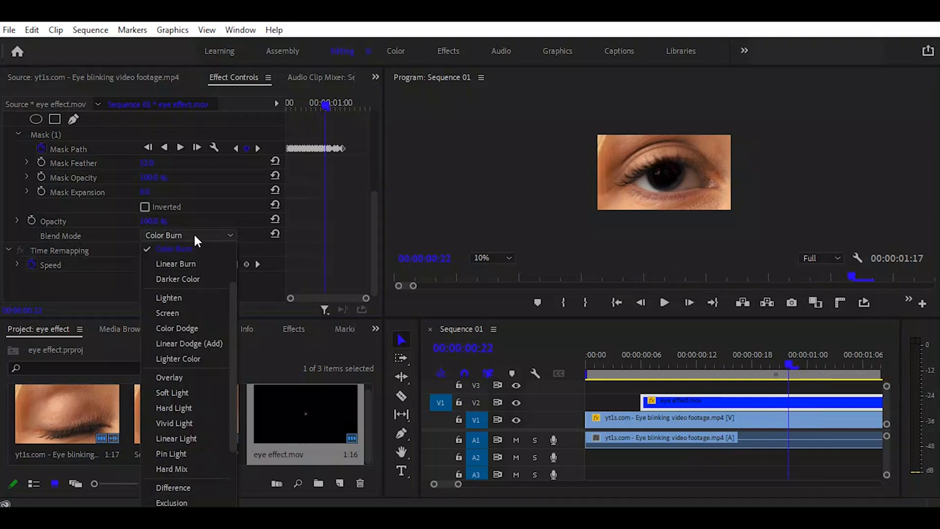
{"action": "left_click", "coordinate": [191, 280]}
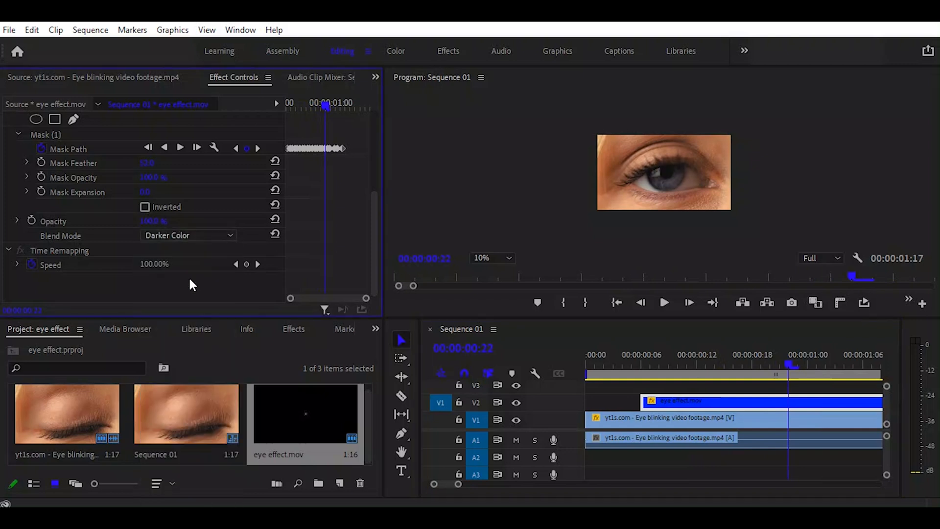
{"action": "left_click_drag", "start_coordinate": [629, 362], "coordinate": [807, 369]}
Try the Vivid Light blend mode on the sparkle clip and preview it through 00:00:01:08.
{"action": "left_click", "coordinate": [803, 402]}
{"action": "left_click", "coordinate": [230, 236]}
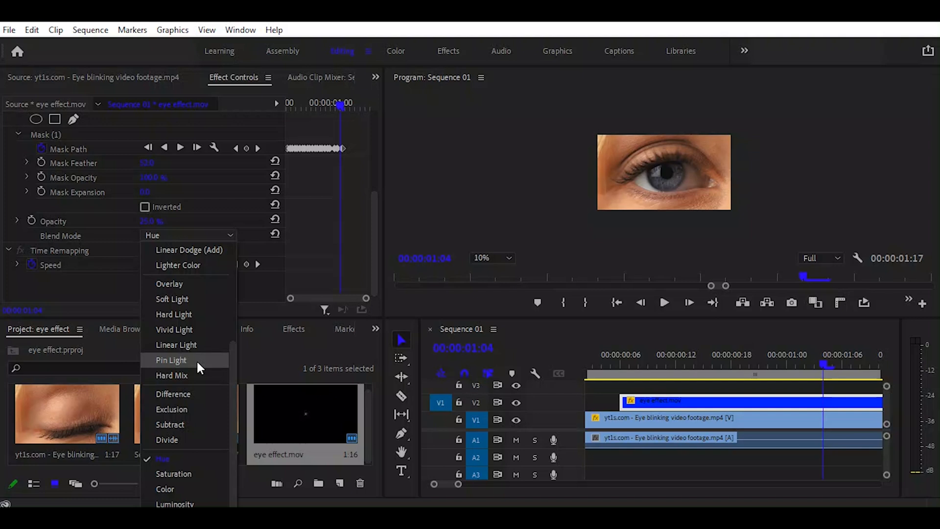
{"action": "left_click", "coordinate": [197, 326]}
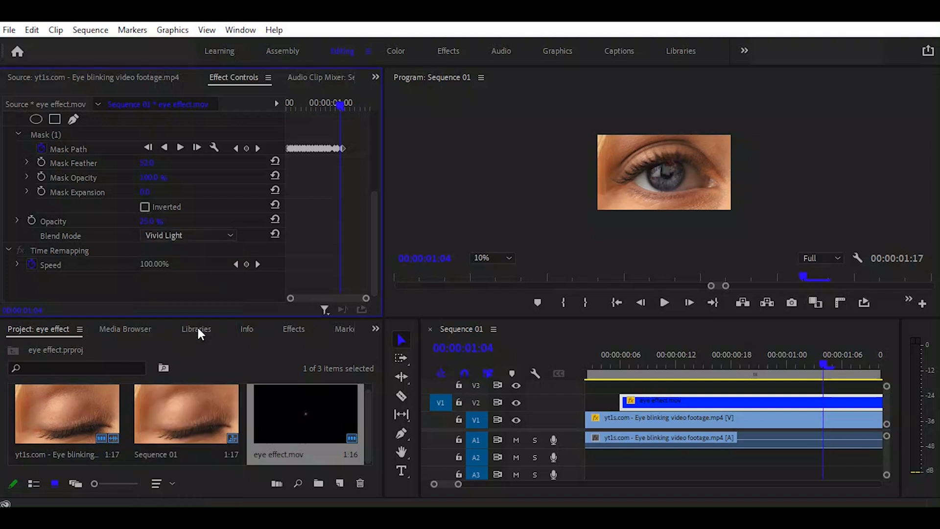
{"action": "left_click_drag", "start_coordinate": [630, 354], "coordinate": [865, 386]}
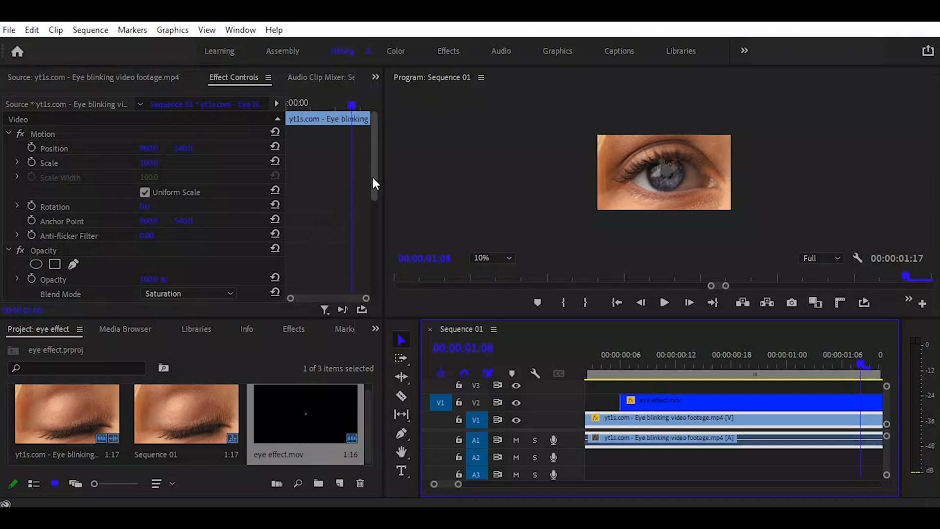
Set the opacity of the Overlay-blended eye effect.mov clip to 100% and preview it through 00:00:01:05.
{"action": "left_click_drag", "start_coordinate": [375, 172], "coordinate": [375, 185]}
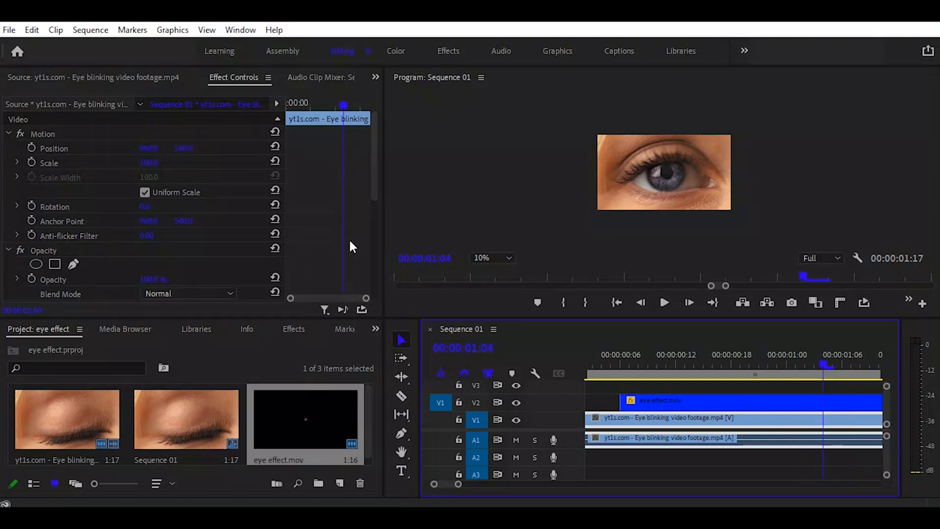
{"action": "left_click", "coordinate": [676, 400]}
{"action": "left_click_drag", "start_coordinate": [375, 216], "coordinate": [376, 275]}
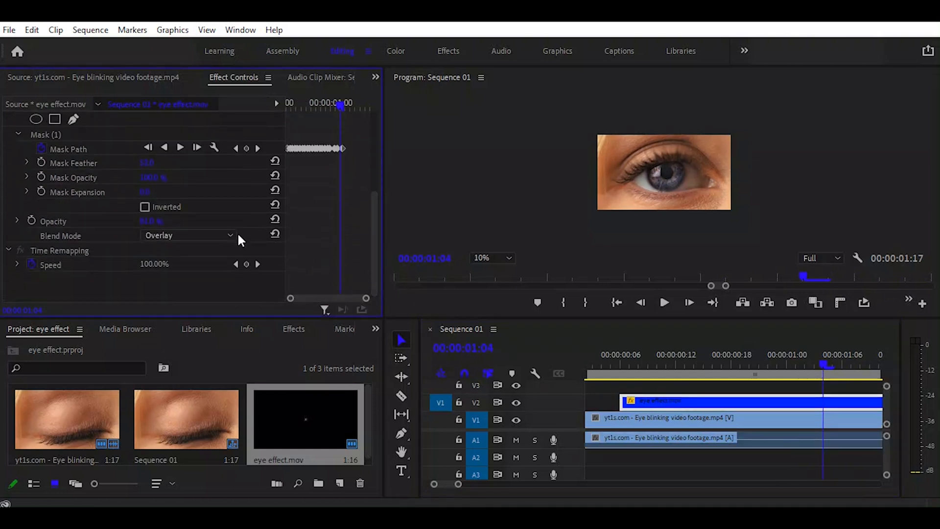
{"action": "left_click_drag", "start_coordinate": [155, 222], "coordinate": [176, 222]}
{"action": "left_click_drag", "start_coordinate": [624, 364], "coordinate": [832, 398]}
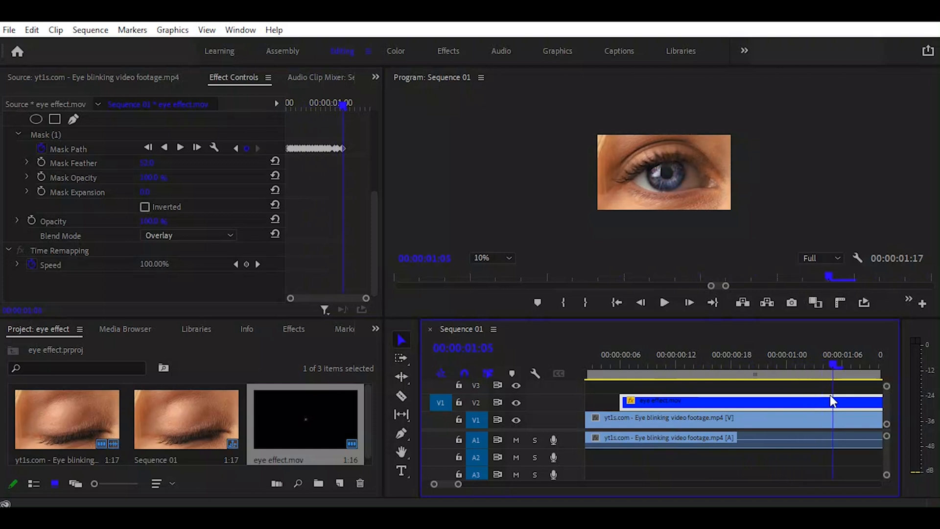